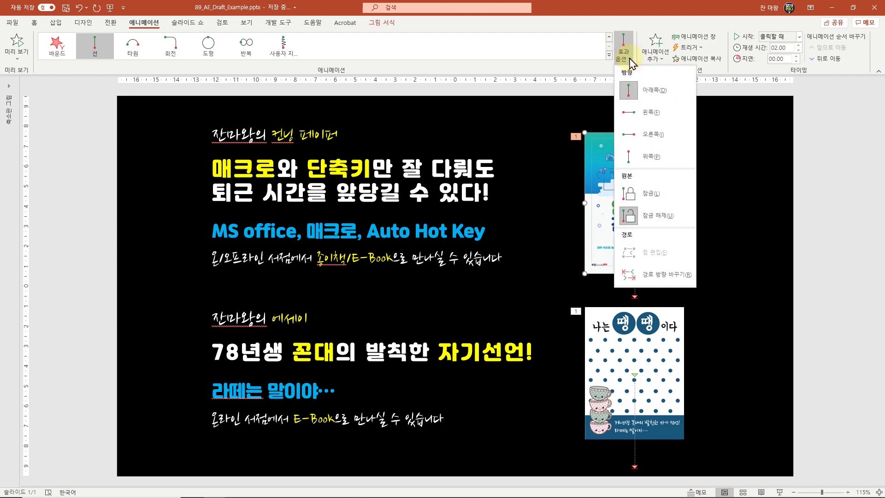
Set the line motion path direction of both book cover pictures to right (오른쪽).
left_click(646, 135)
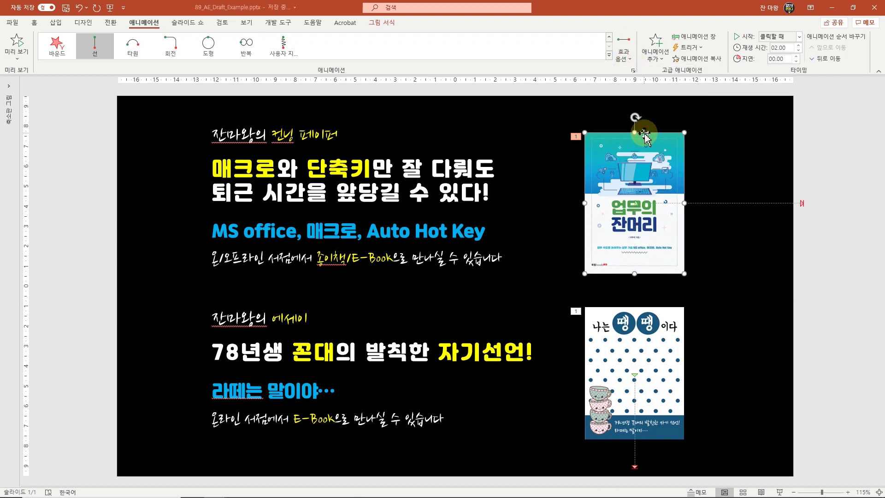
left_click(649, 391)
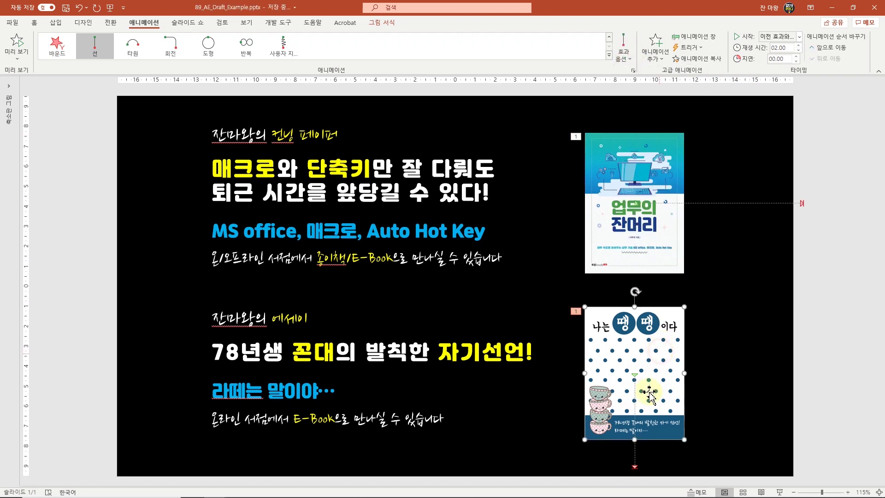
left_click(632, 59)
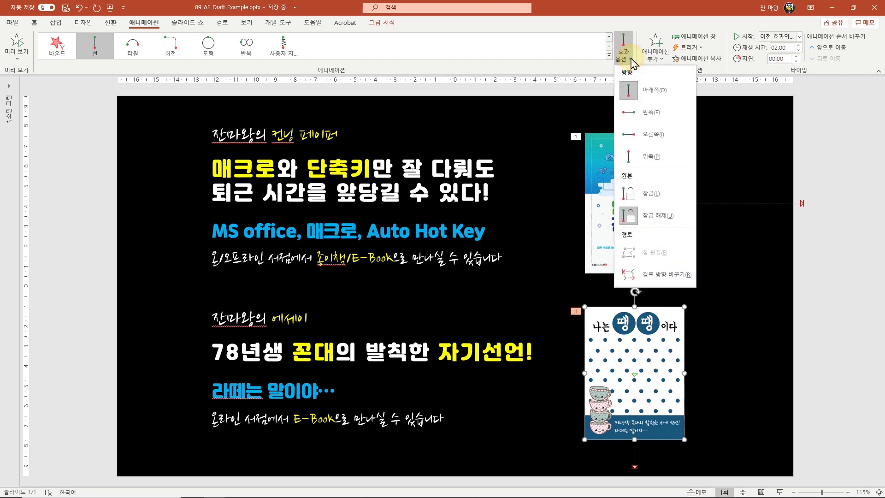
left_click(646, 134)
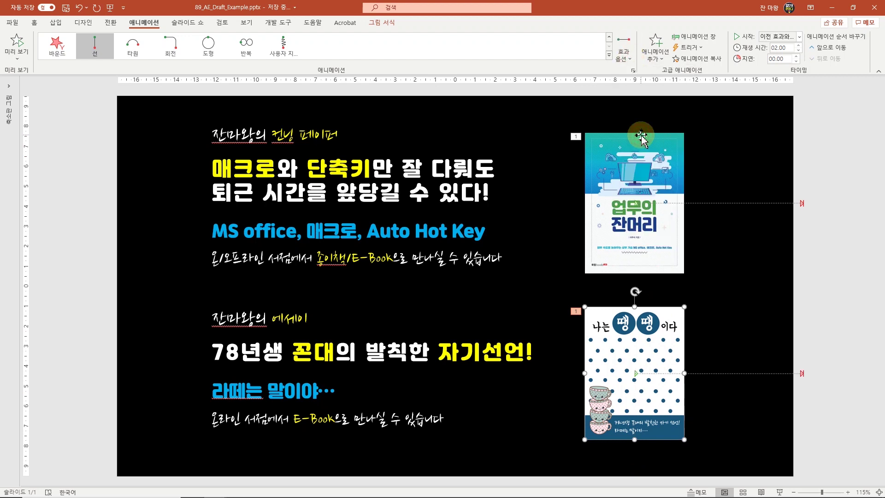
Extend the end points of both book covers' motion paths horizontally until the pictures land fully off the slide's right edge.
left_click(802, 204)
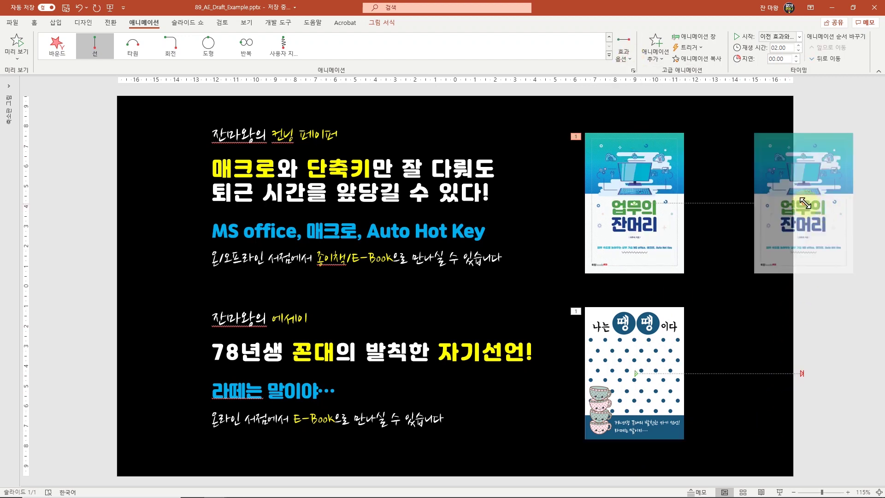
left_click_drag(804, 202, 855, 203)
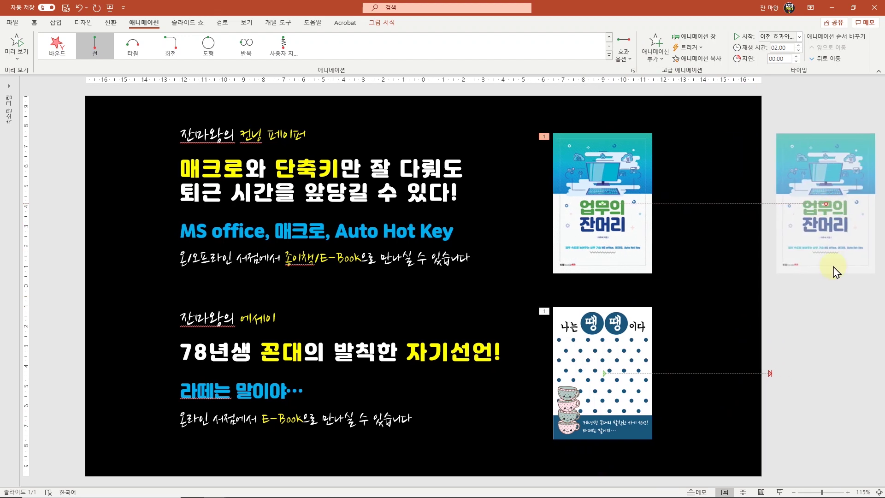
left_click(763, 373)
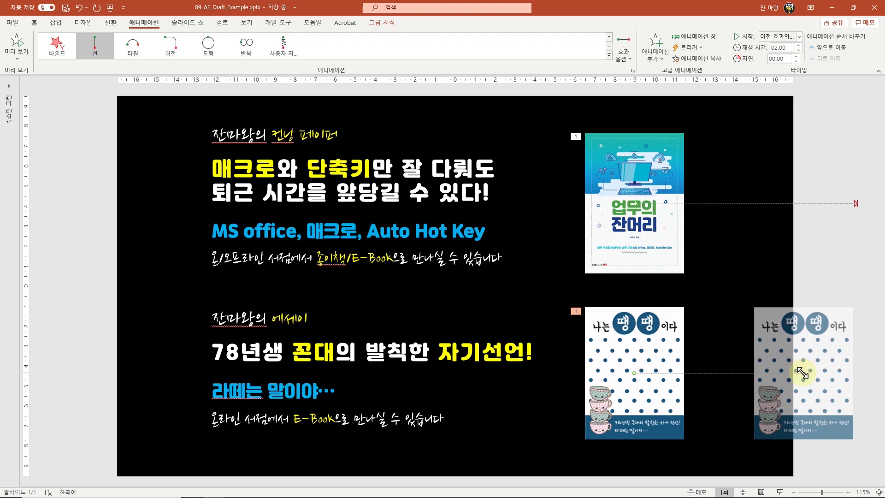
left_click_drag(804, 372, 855, 374)
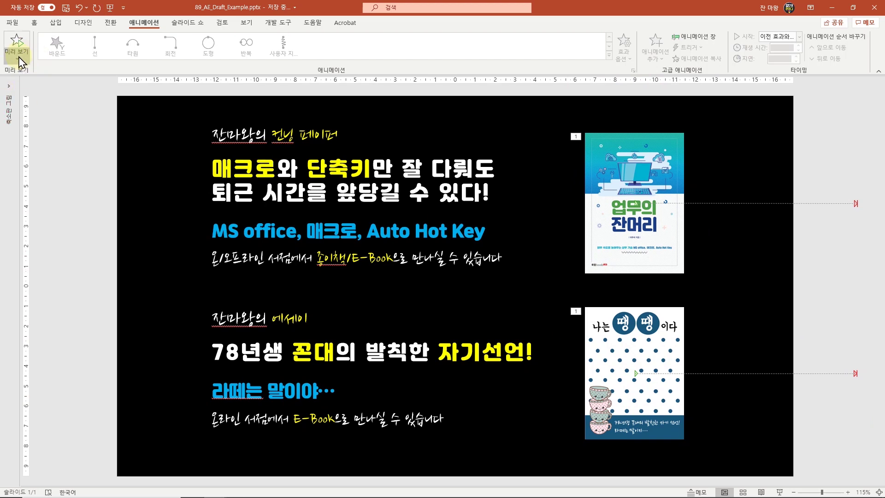
Preview the slide's animations and toggle the automatic preview (자동 미리 보기) option.
left_click(16, 45)
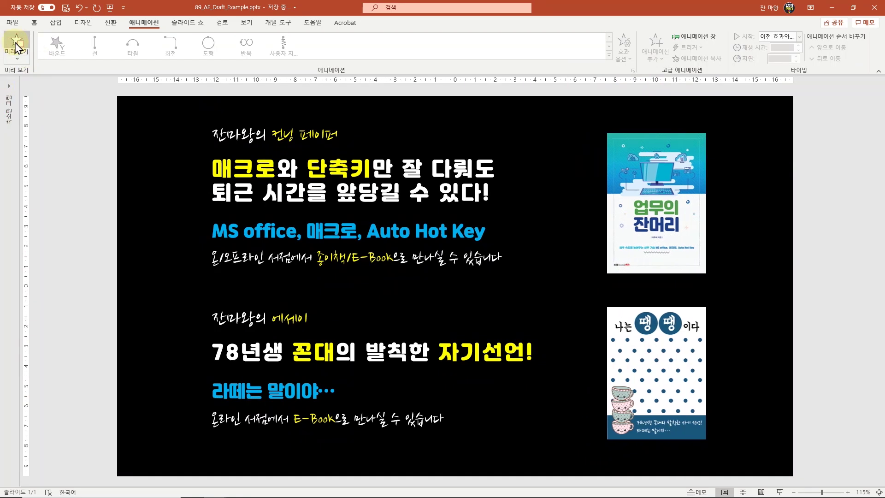
left_click(17, 58)
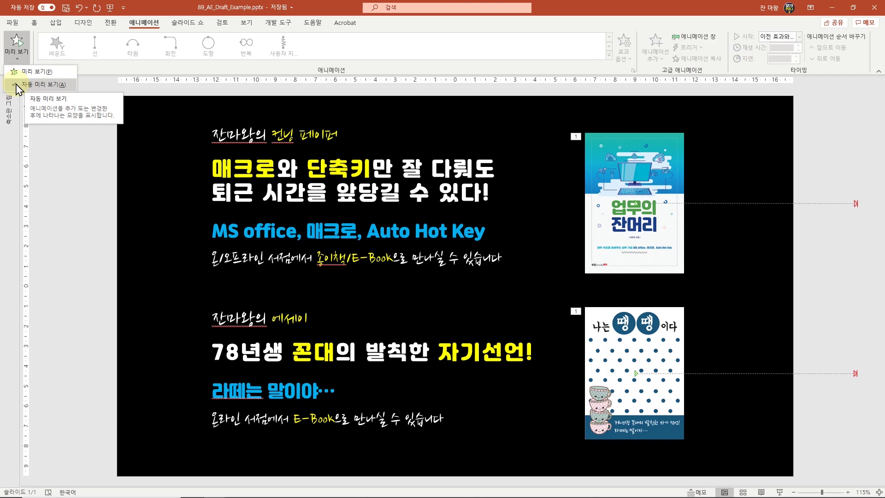
left_click(12, 86)
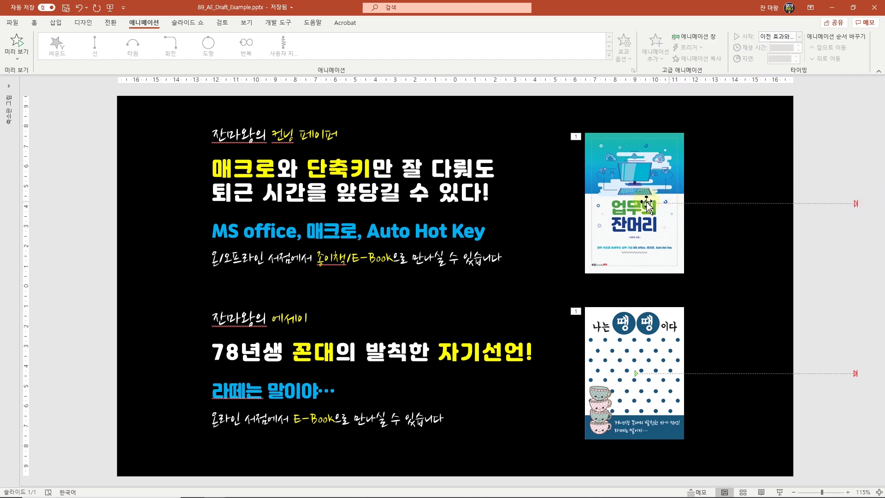
Reverse the motion path direction of both book covers so they travel from off the slide to their original places.
left_click(830, 203)
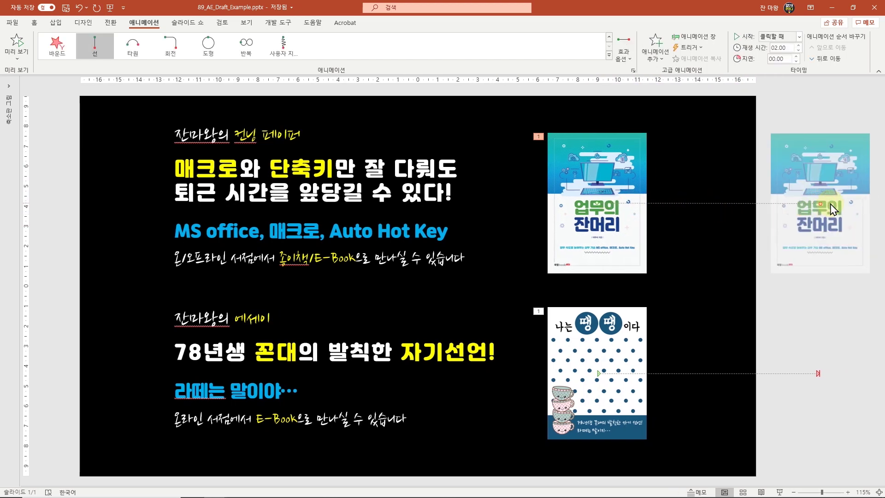
right_click(766, 203)
left_click(793, 238)
left_click(784, 374)
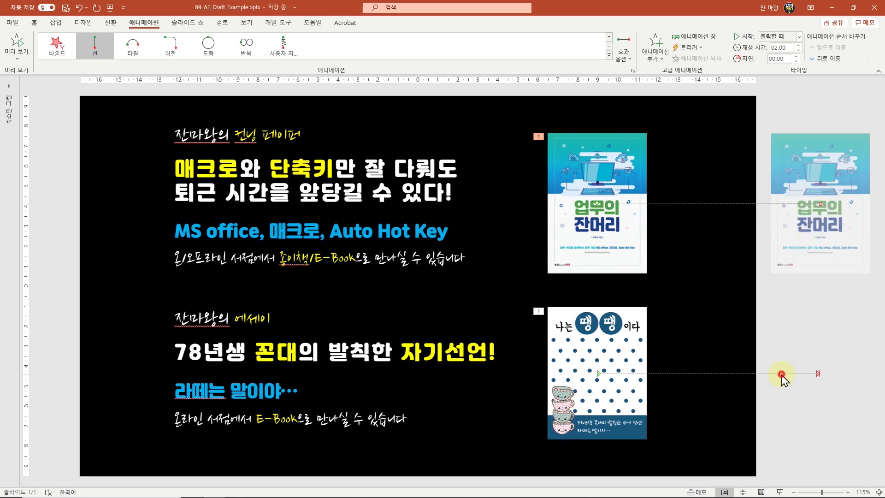
left_click(813, 374)
right_click(813, 373)
left_click(811, 373)
right_click(819, 374)
left_click(770, 410)
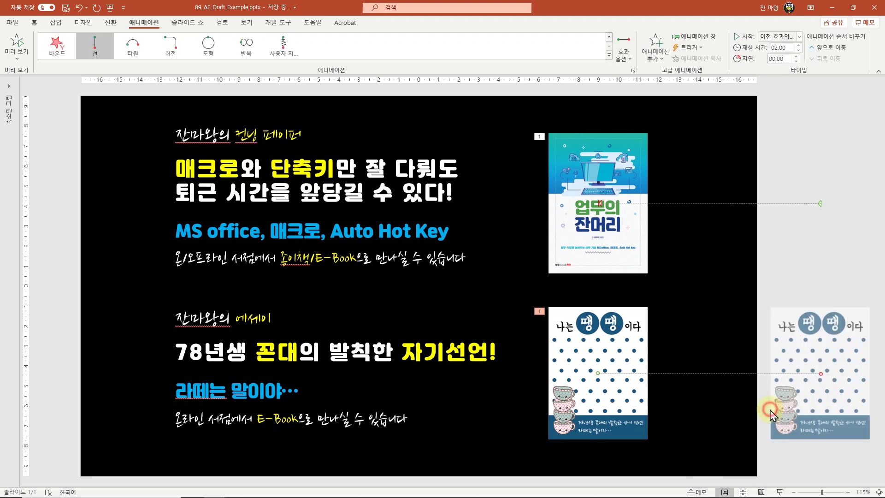
Preview the reversed motion paths, then show the Animation Pane and play all effects.
left_click(805, 267)
left_click(13, 43)
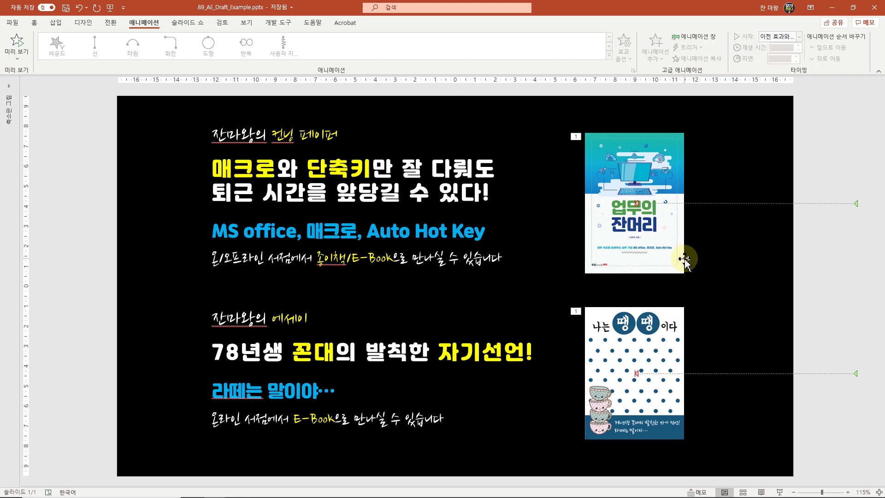
left_click(699, 38)
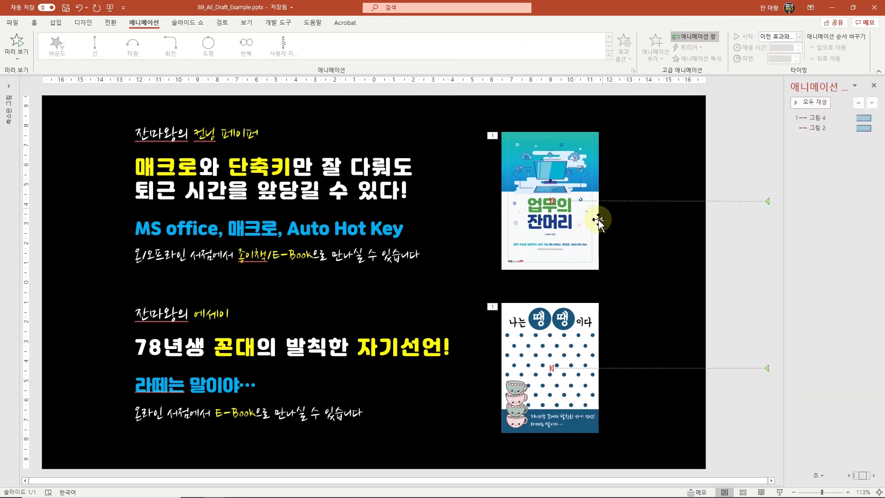
left_click(814, 106)
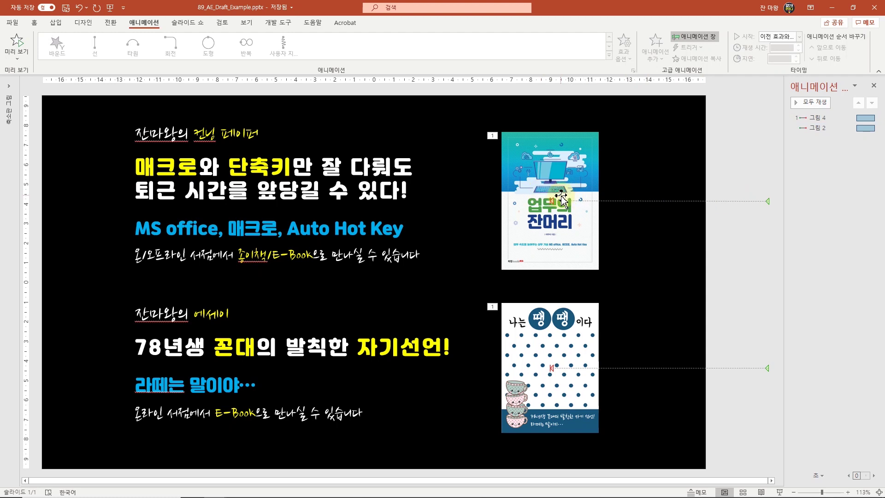
Add the 회전하며 밝기 변화 entrance effect to both book cover pictures on top of their motion paths.
left_click(550, 168)
left_click(555, 343, "shift")
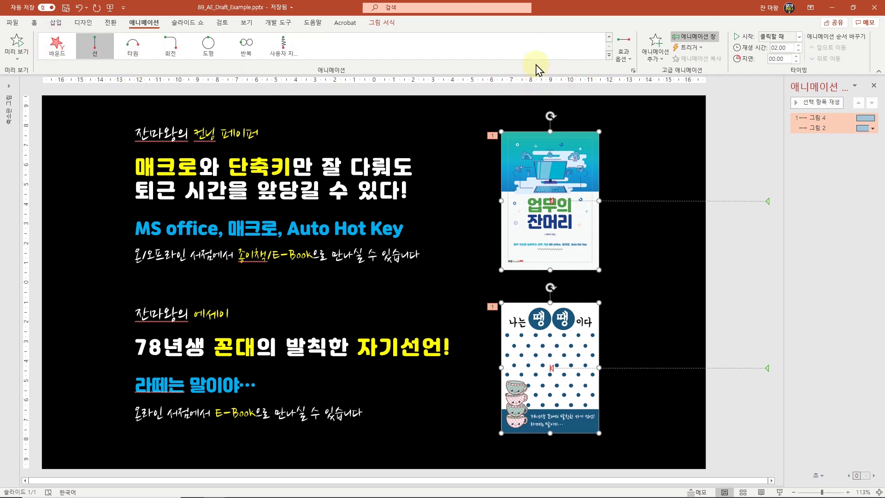
left_click(662, 60)
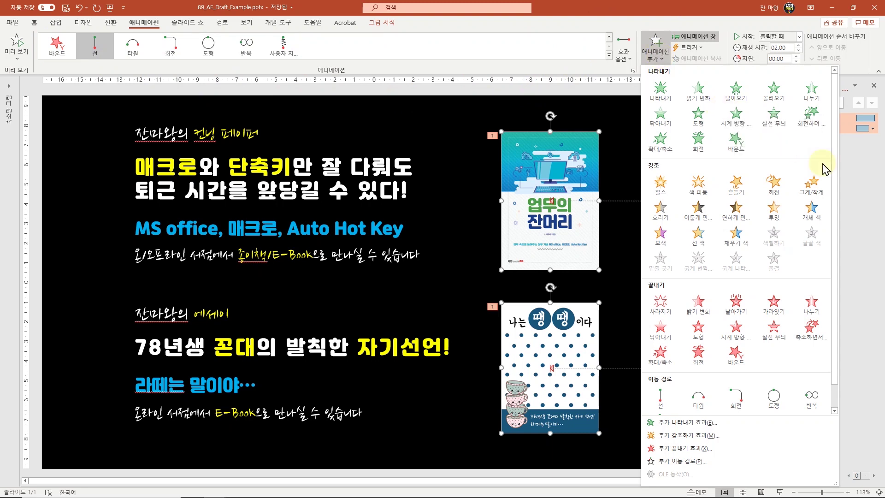
left_click(812, 115)
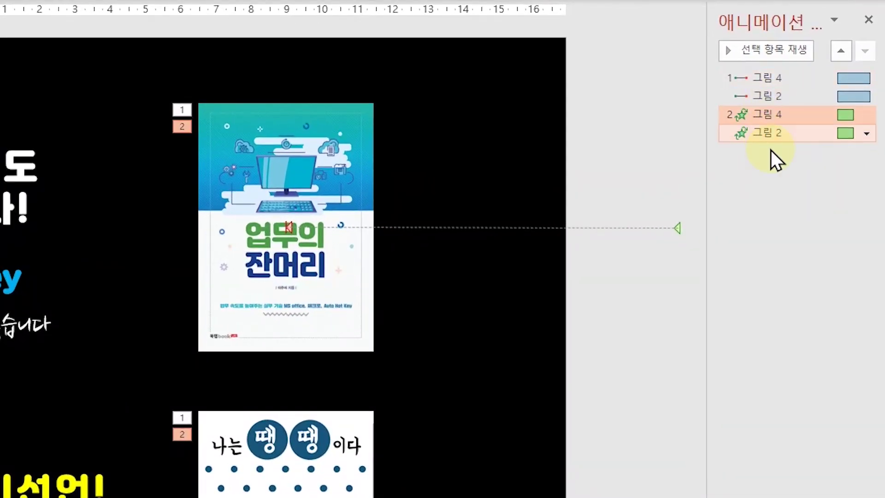
left_click(786, 231)
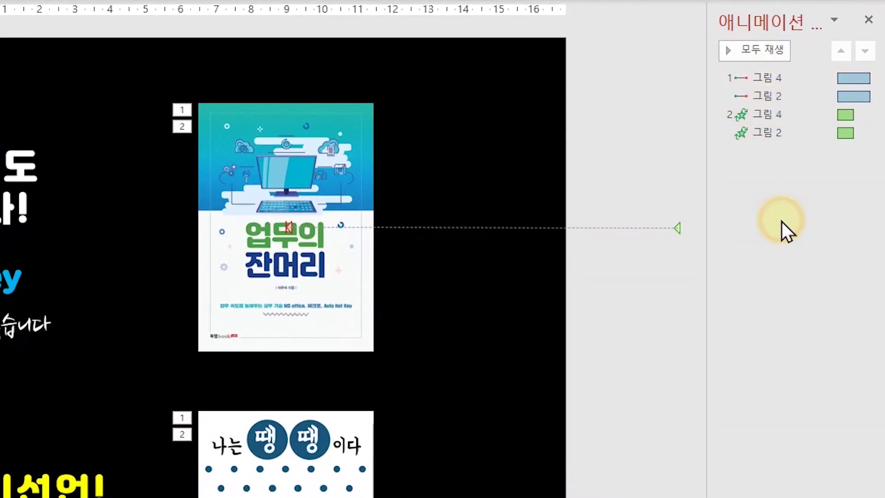
Set the 그림 4 entrance effect to start with the previous effect and play the animations.
left_click(768, 115)
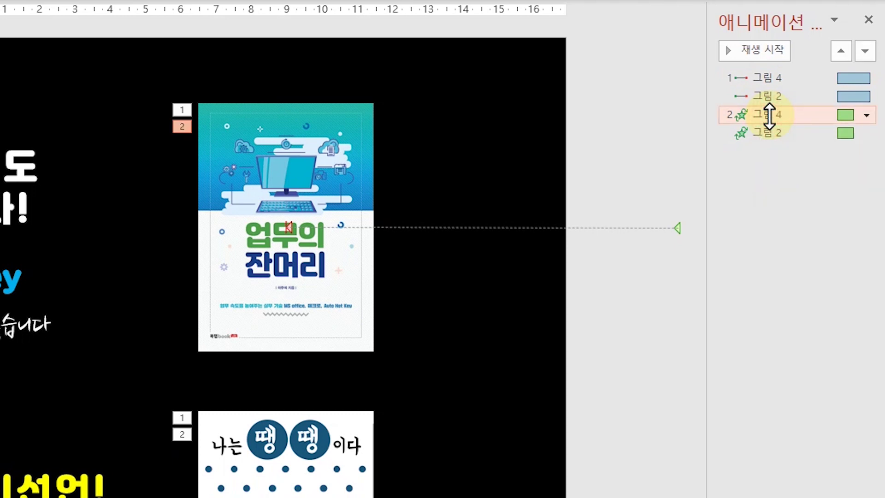
right_click(769, 116)
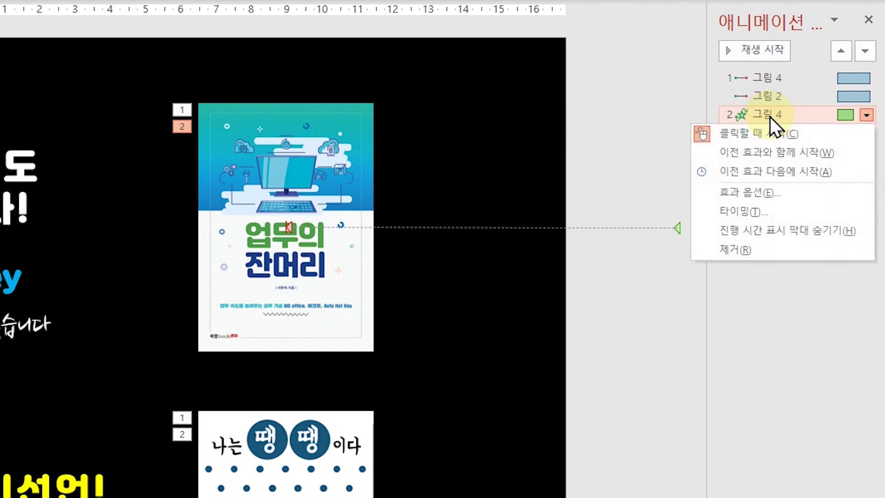
left_click(778, 152)
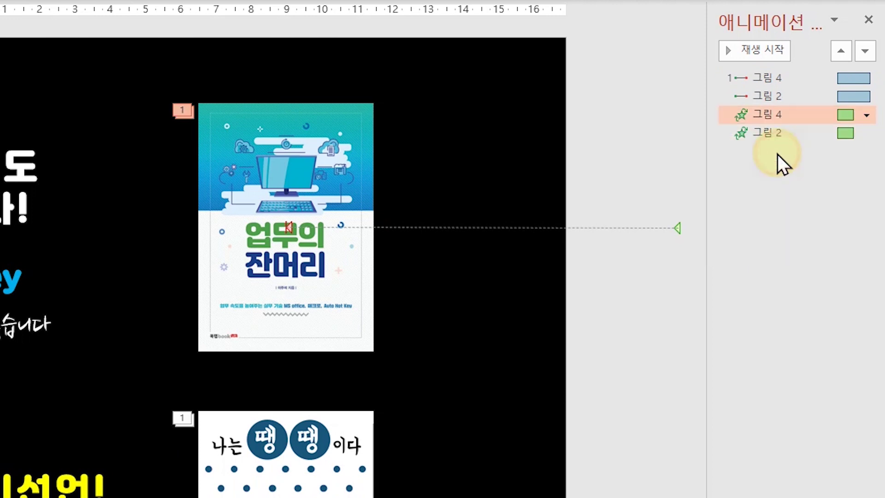
left_click_drag(765, 124, 779, 136)
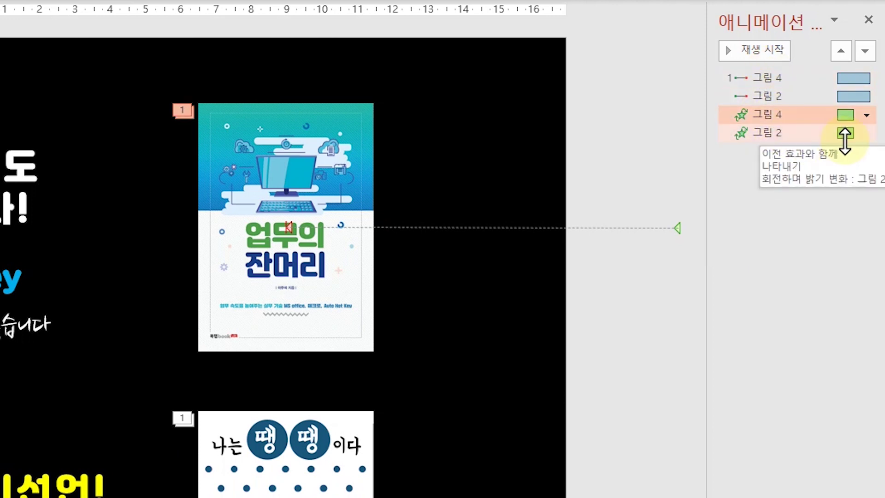
left_click(767, 57)
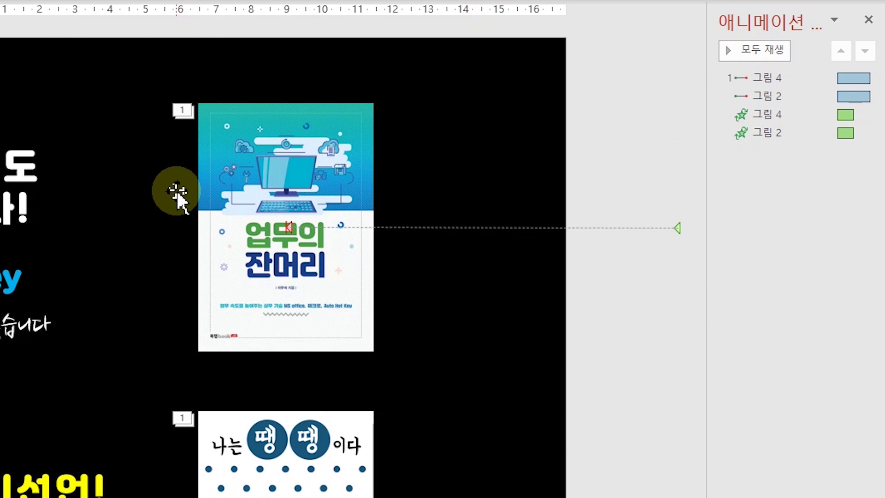
Try to adjust the timeline bar of the 그림 4 entrance effect.
left_click(770, 120)
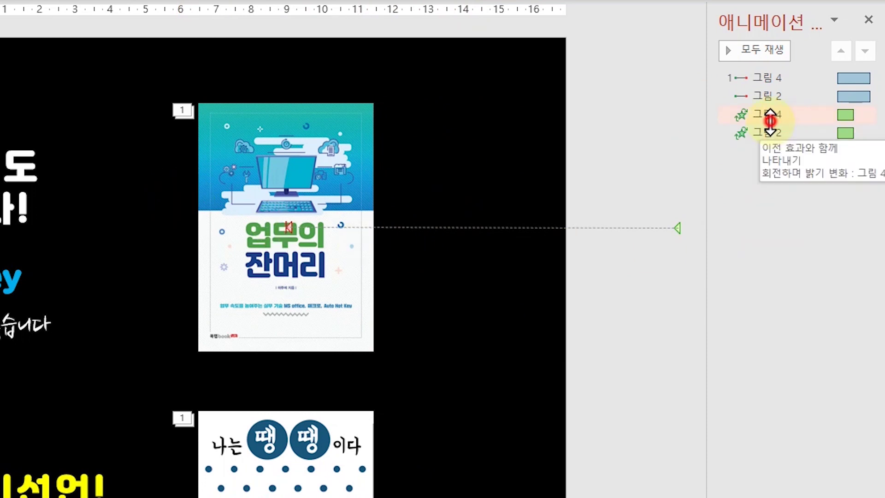
left_click(825, 182)
left_click(850, 114)
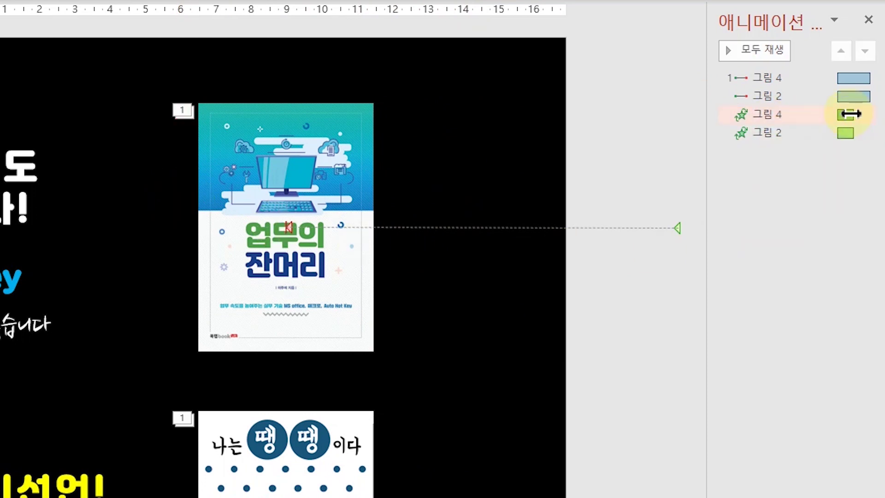
left_click_drag(850, 113, 832, 113)
left_click(828, 198)
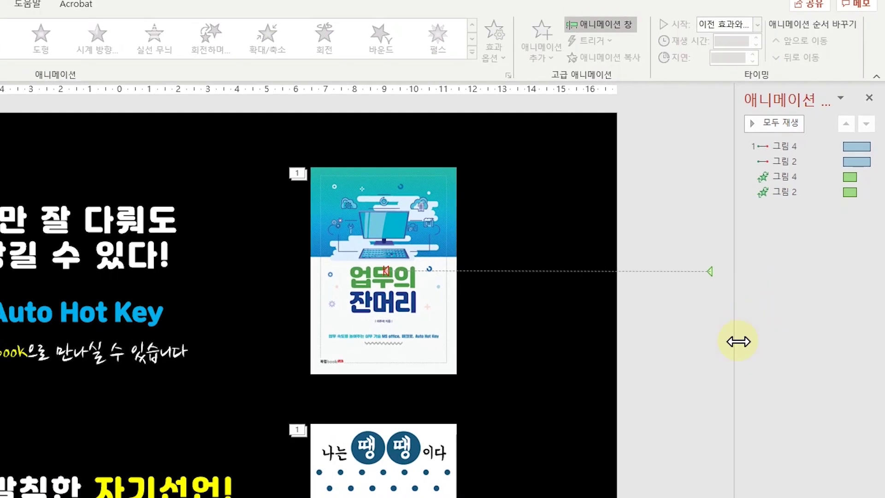
Widen the Animation Pane and check the timing of the entrance effect and motion path for 그림 4.
left_click_drag(737, 341, 583, 341)
left_click(668, 177)
left_click(756, 45)
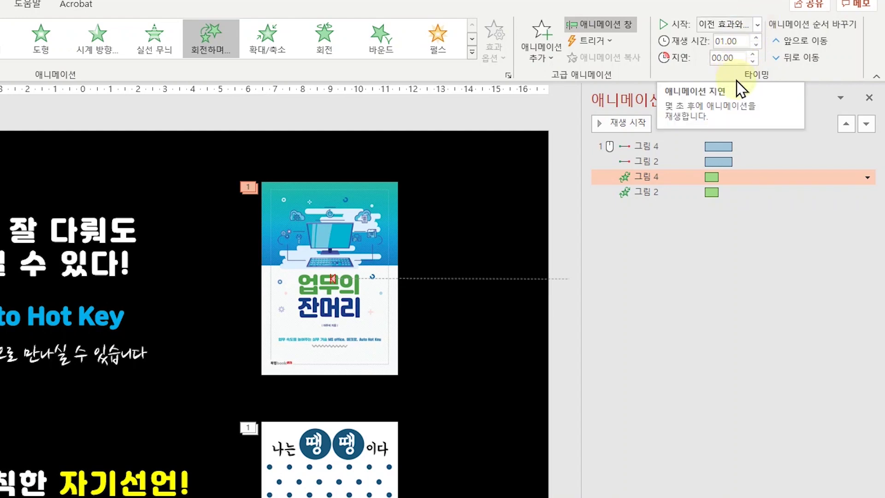
left_click(722, 147)
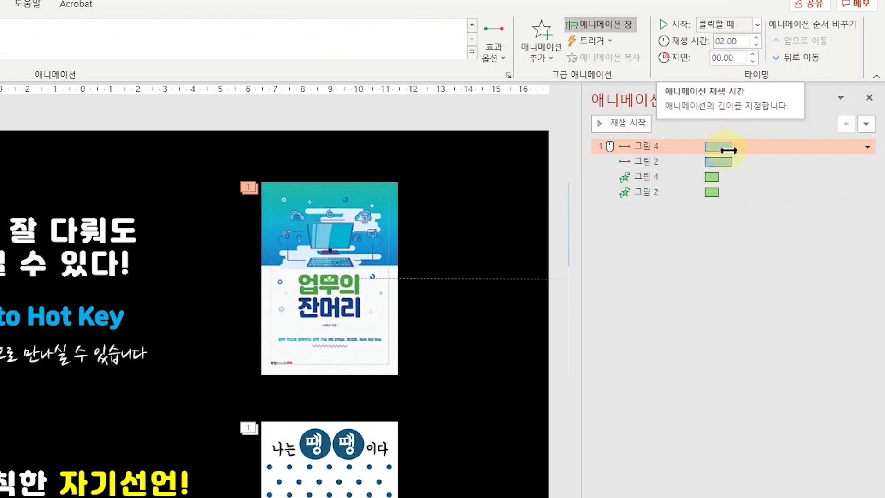
Set the delay of the 그림 4 entrance effect to 1 second.
left_click(714, 178)
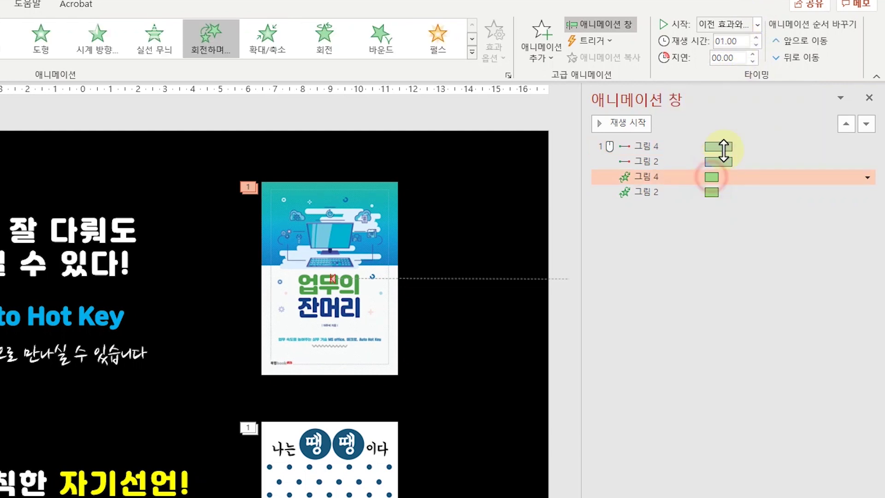
left_click(732, 59)
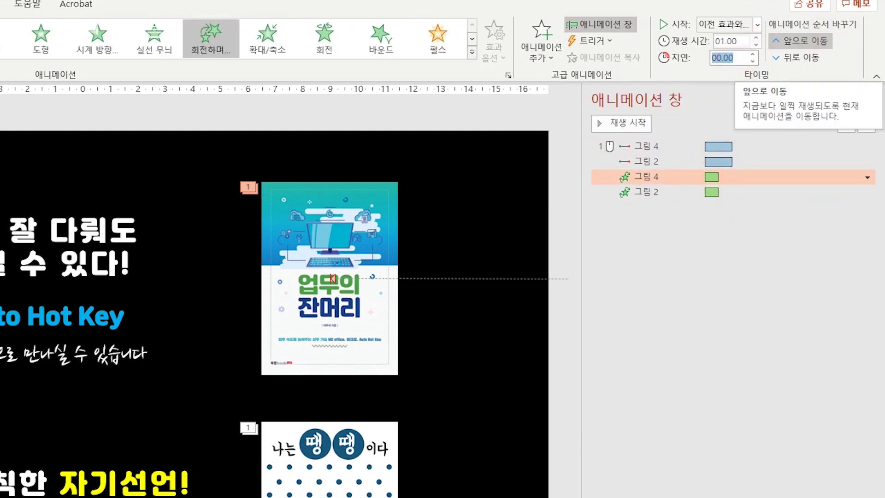
type("1")
key("Return")
Set the delay of the 그림 2 entrance effect to 1 second and play all effects.
left_click(714, 191)
left_click(756, 59)
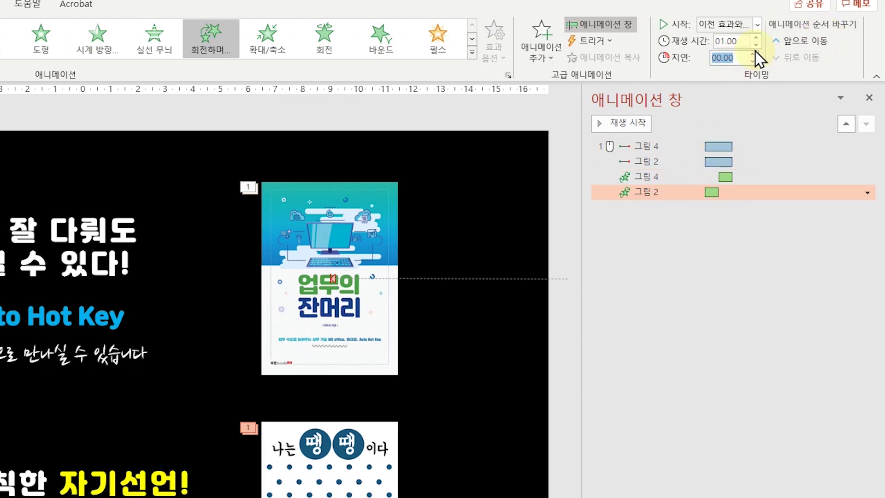
type("1")
key("Return")
left_click(562, 211)
left_click(619, 123)
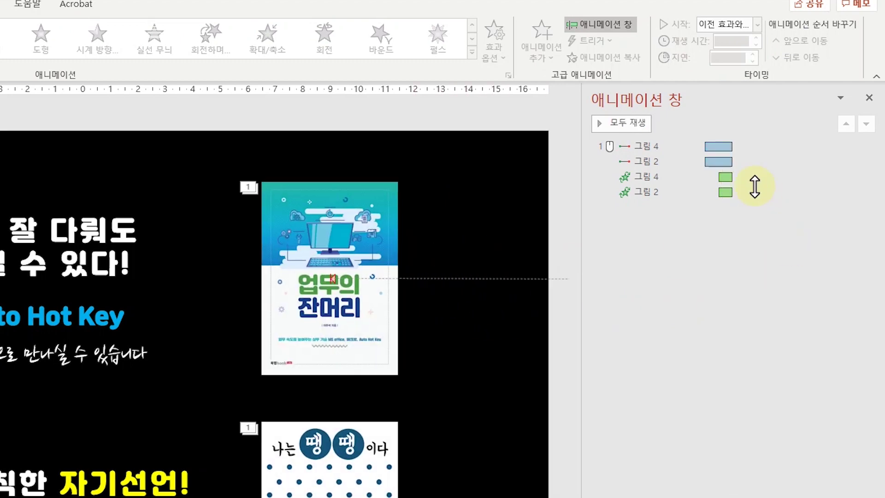
Set the 그림 4 entrance effect's duration to 1.5 seconds and its delay to 0.5 seconds.
left_click(725, 177)
left_click(748, 42)
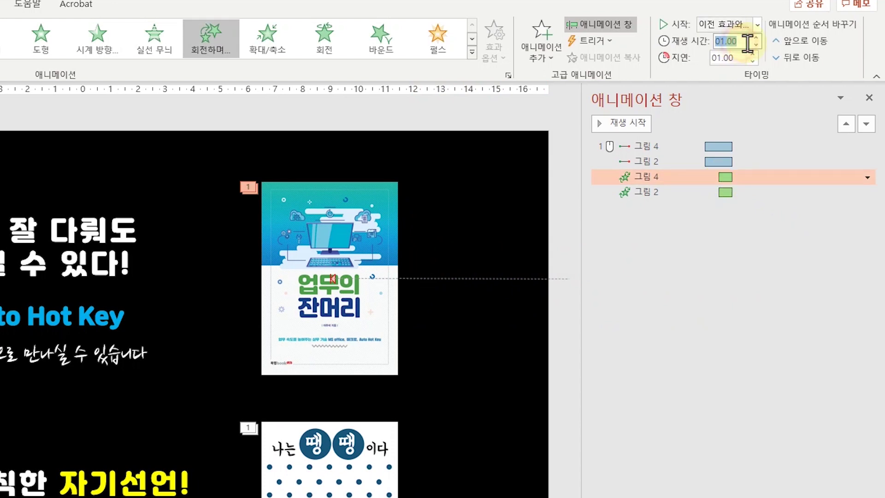
type("1")
key("Return")
left_click(733, 41)
type("1.5")
key("Tab")
type("0")
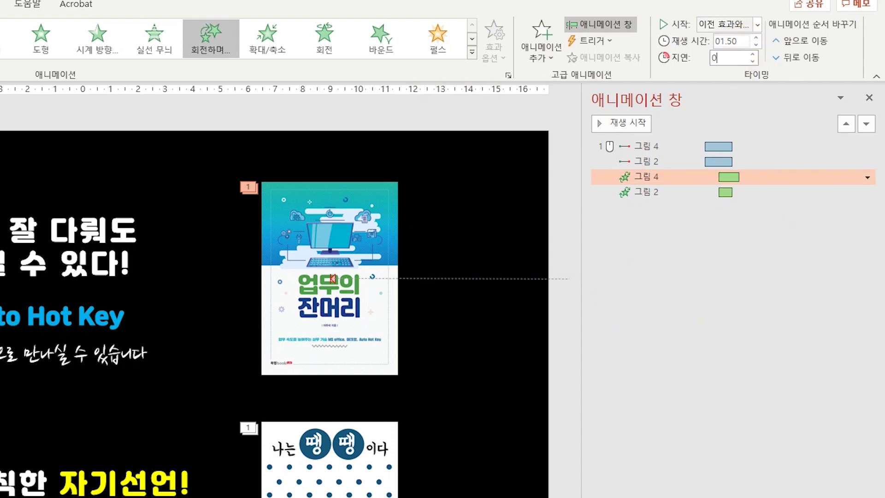
Set the 그림 2 entrance effect to a 1.5-second duration and 0.5-second delay, and play all effects.
left_click(717, 193)
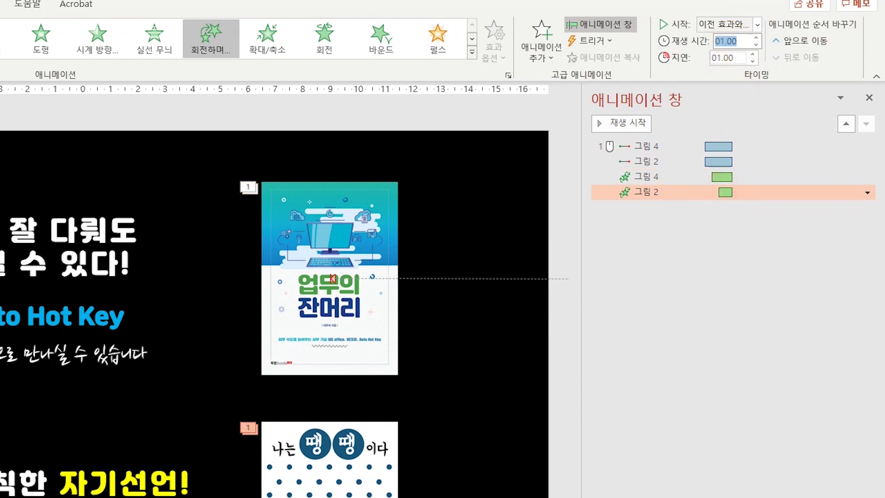
type("1.5")
key("Tab")
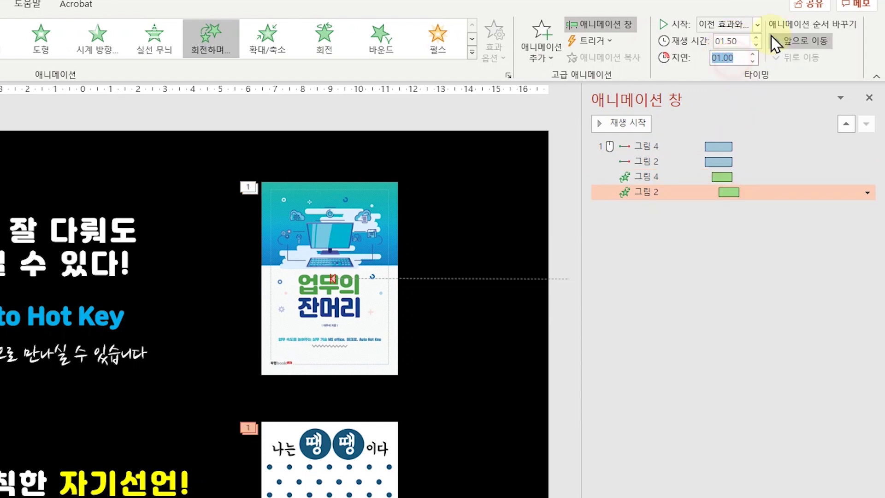
left_click(716, 245)
left_click(611, 125)
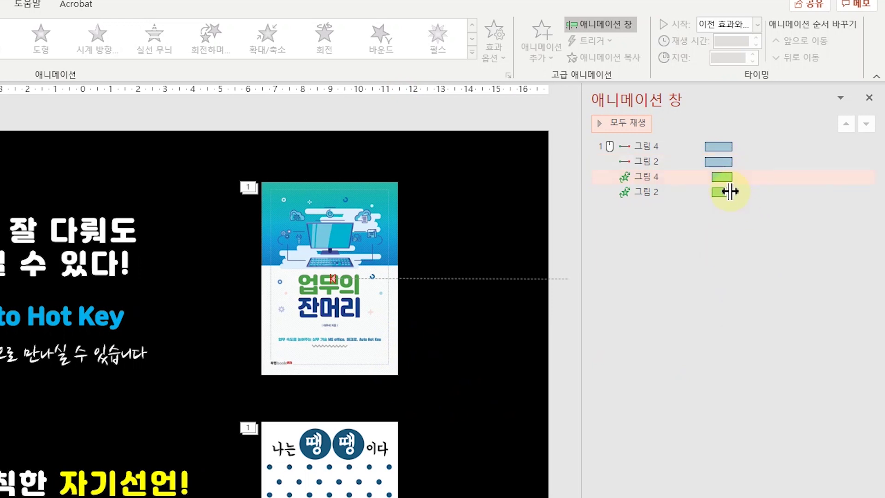
Set the duration of the 그림 2 motion path to 3 seconds.
left_click(722, 161)
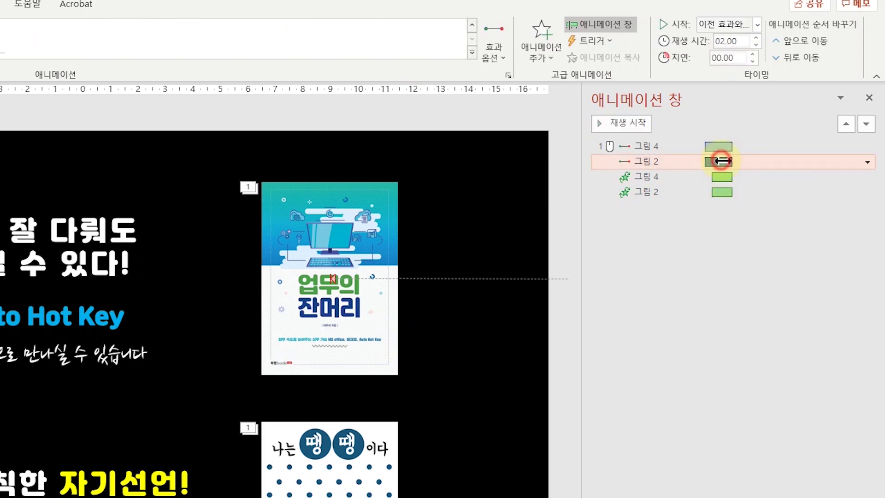
left_click(746, 43)
type("3")
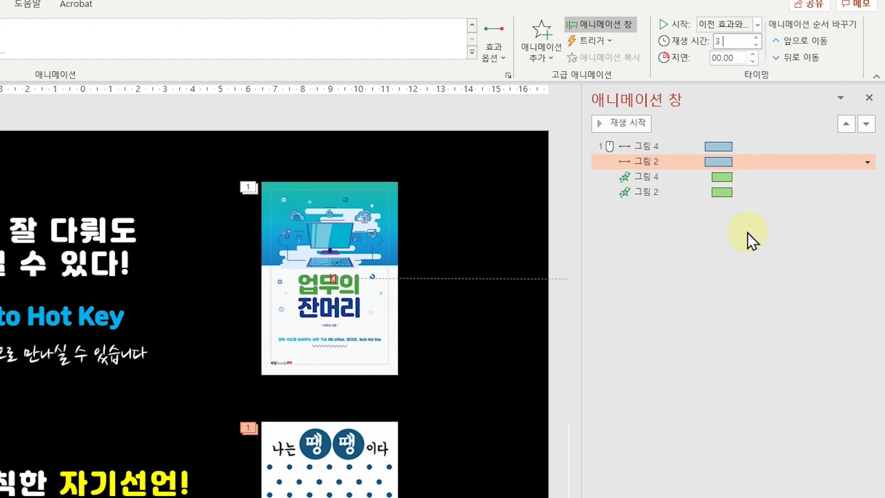
Lengthen the 그림 2 entrance effect so it ends together with its motion path, and play all effects.
left_click(722, 192)
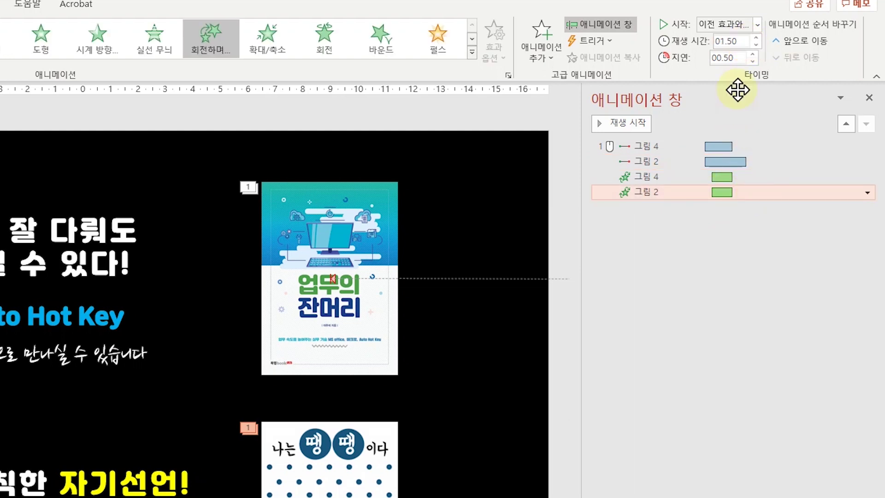
left_click(746, 41)
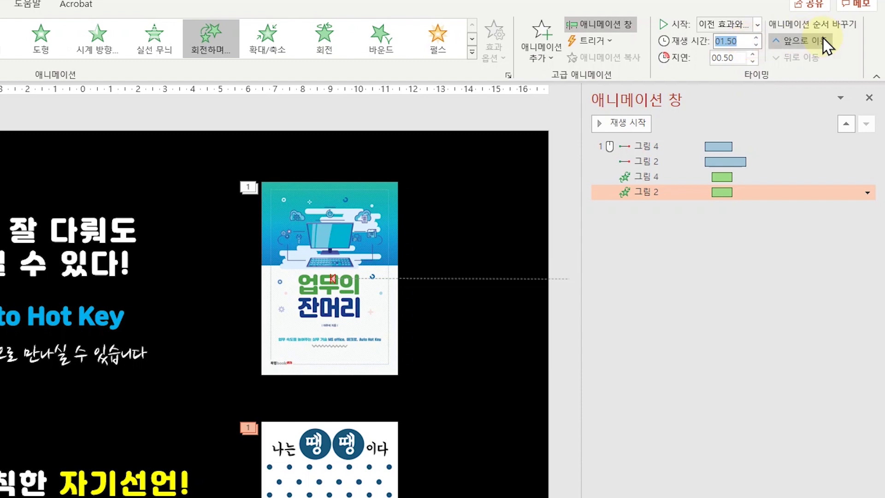
left_click(727, 57)
left_click(704, 317)
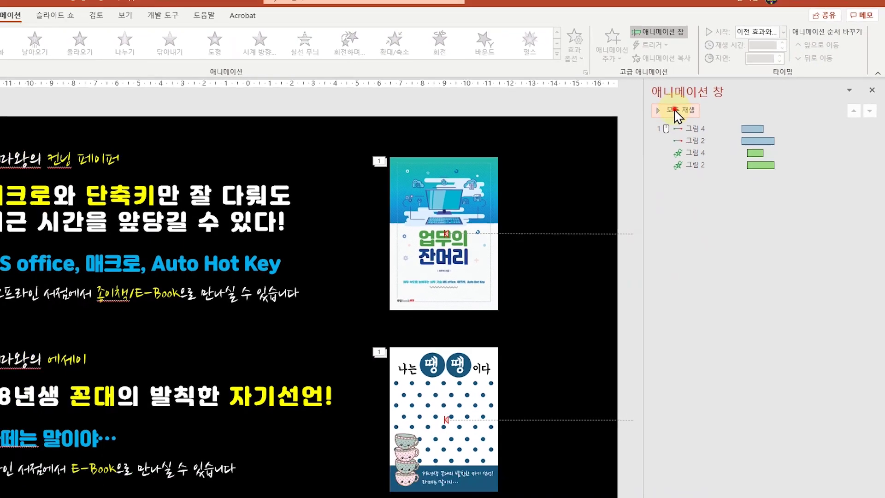
left_click(674, 110)
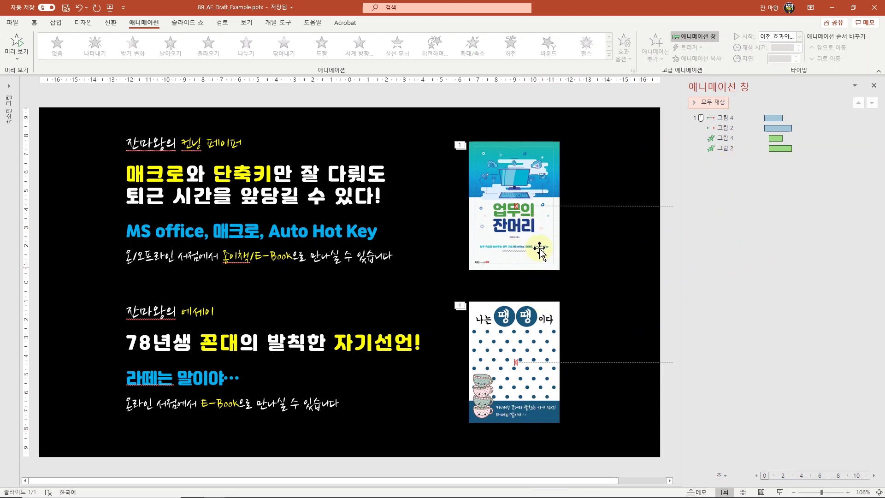
Apply the 올라오기 entrance effect to all six text boxes beside the book covers.
left_click_drag(89, 102, 467, 459)
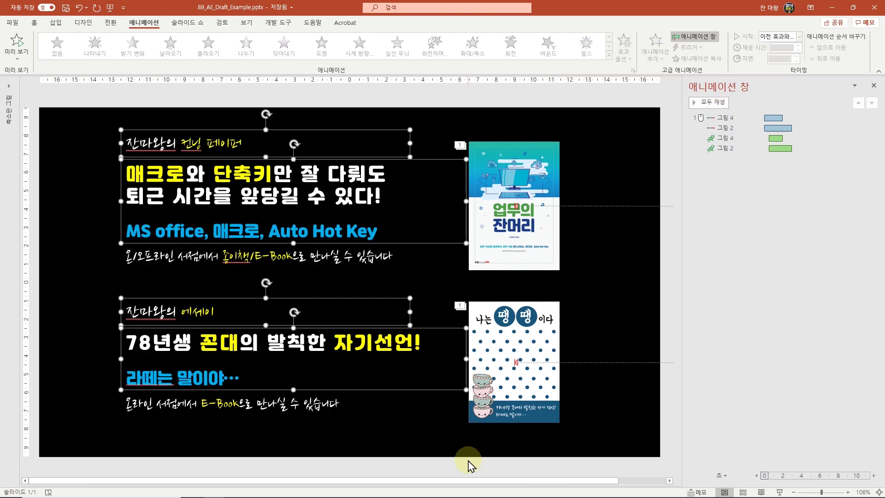
left_click(215, 255, "shift")
left_click(230, 402, "shift")
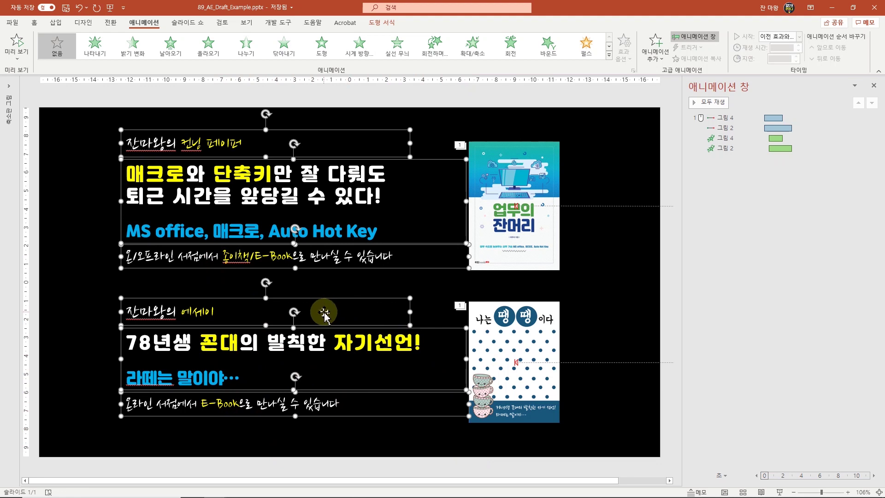
left_click(214, 52)
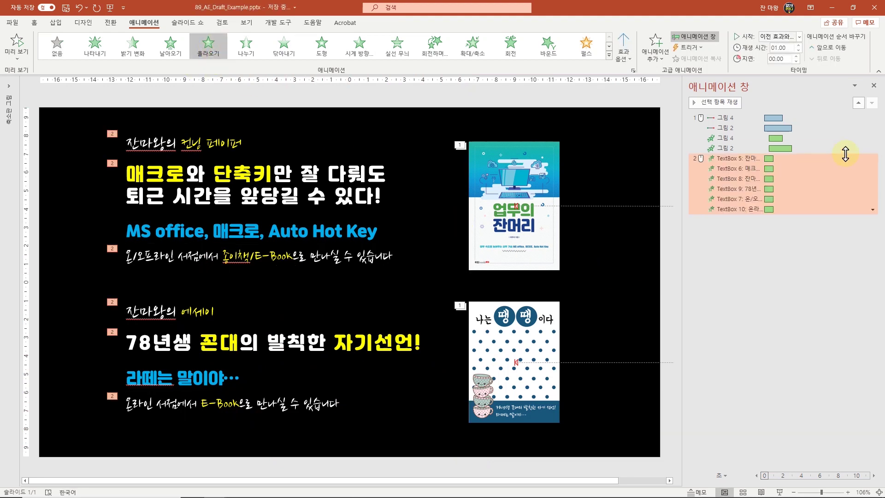
Set the TextBox 5 entrance effect to start after the previous effect and play all effects.
left_click(743, 257)
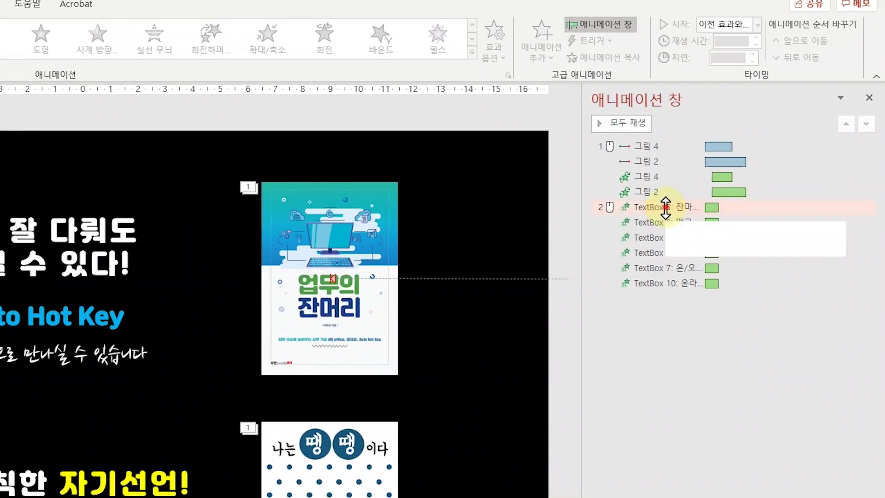
left_click(738, 159)
right_click(666, 207)
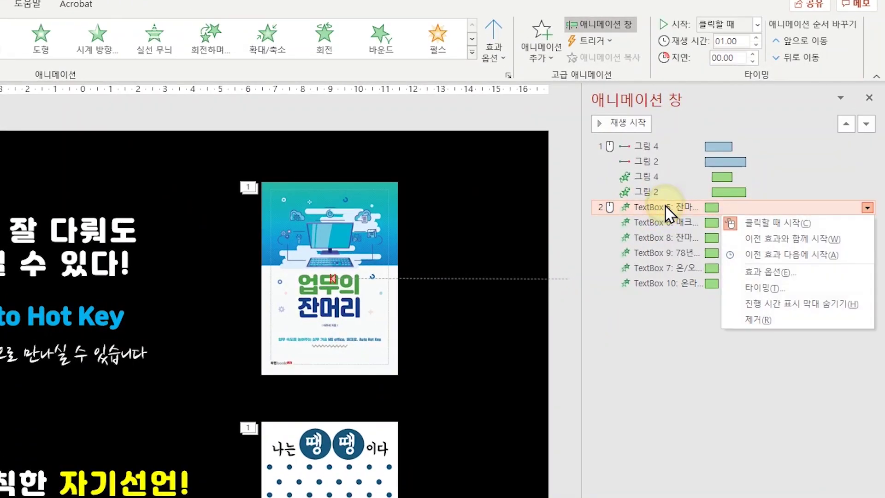
left_click(818, 256)
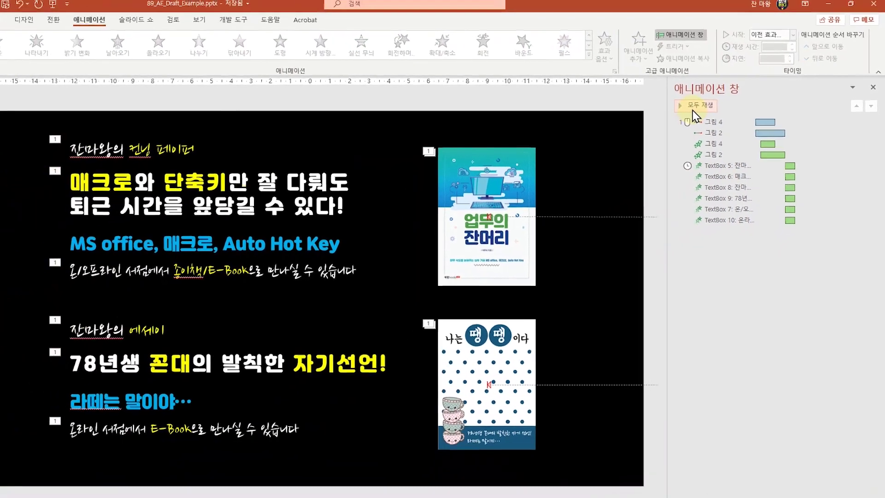
left_click(622, 123)
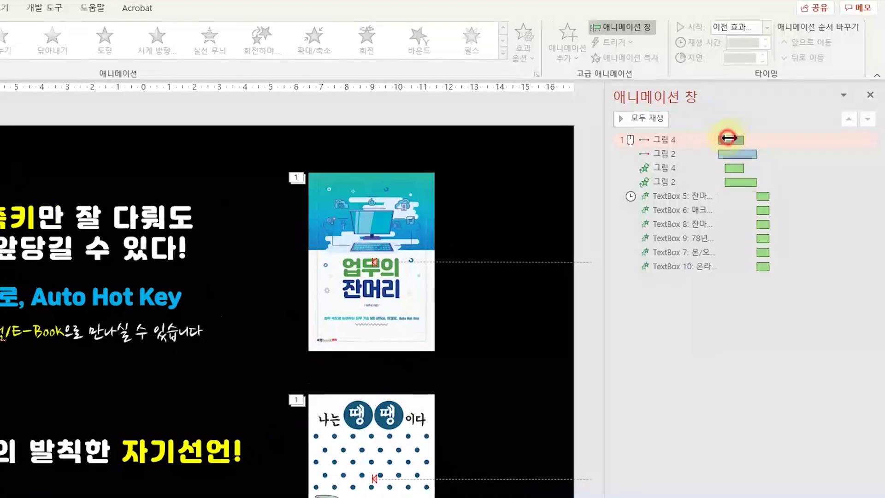
Set the 그림 4 entrance effect's delay to 0.25 seconds and extend its duration to end with its motion path.
left_click(735, 168)
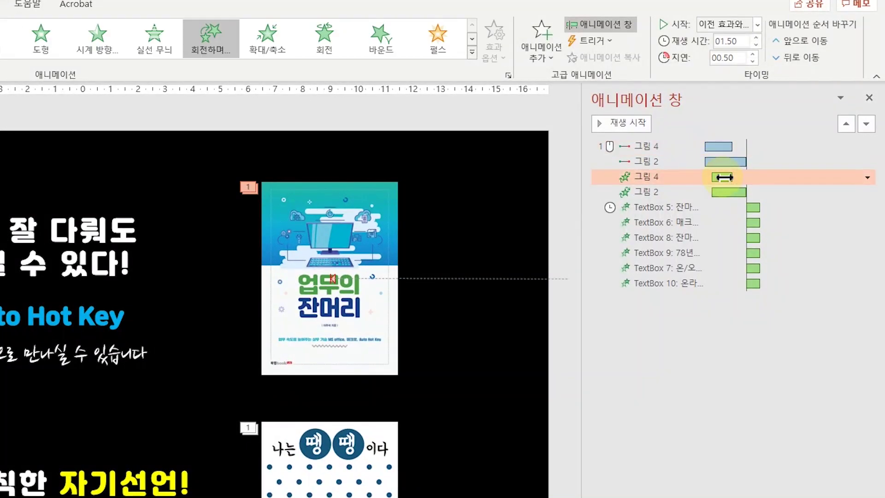
left_click(731, 57)
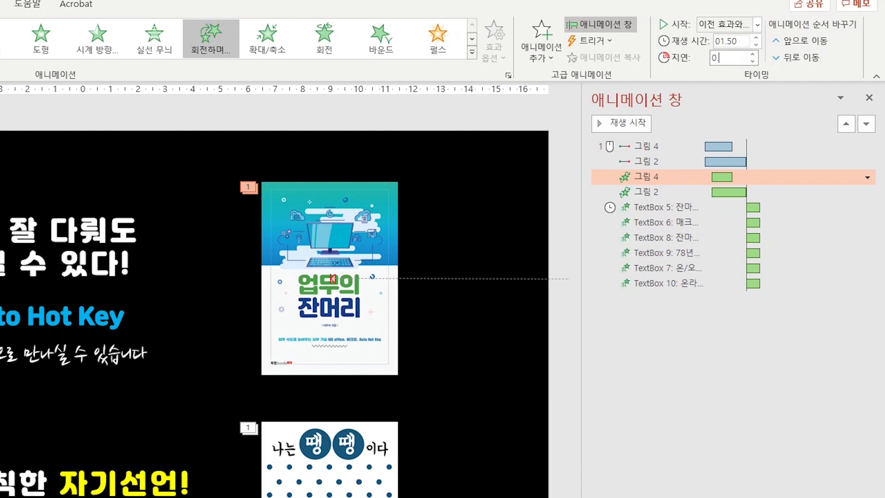
type("0.25")
key("shift+Tab")
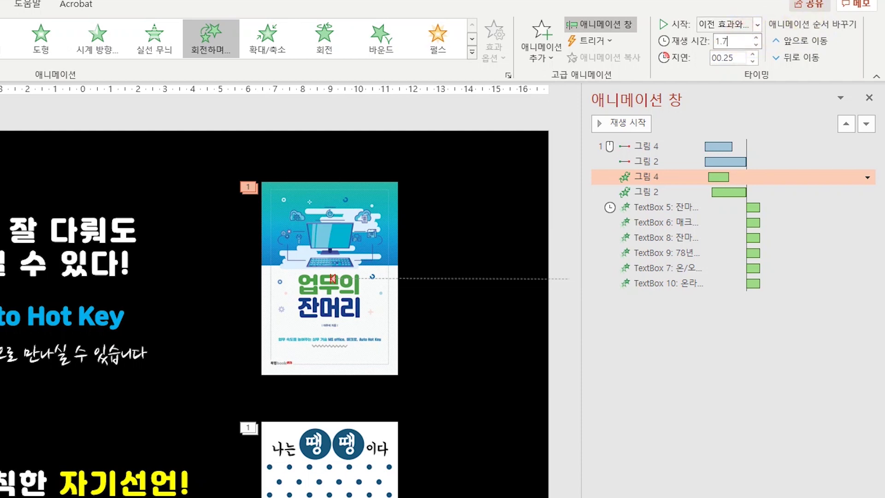
left_click(576, 186)
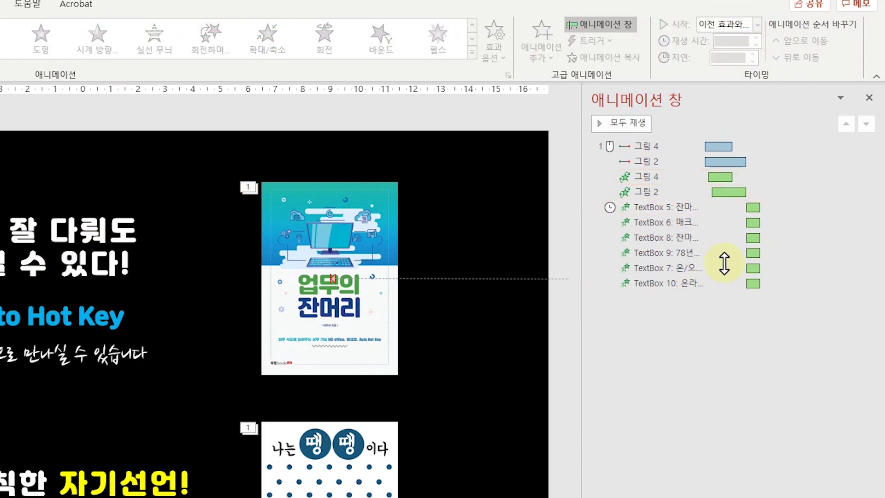
Stagger the text box effects following TextBox 5 in even steps, up to a 1-second delay for TextBox 10, and play all effects.
left_click(689, 223)
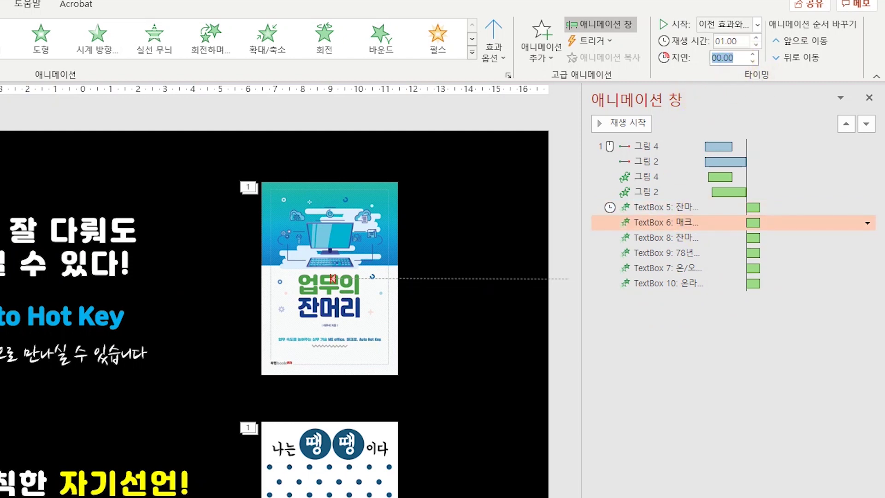
type("0.")
key("Return")
type("0.5")
key("Return")
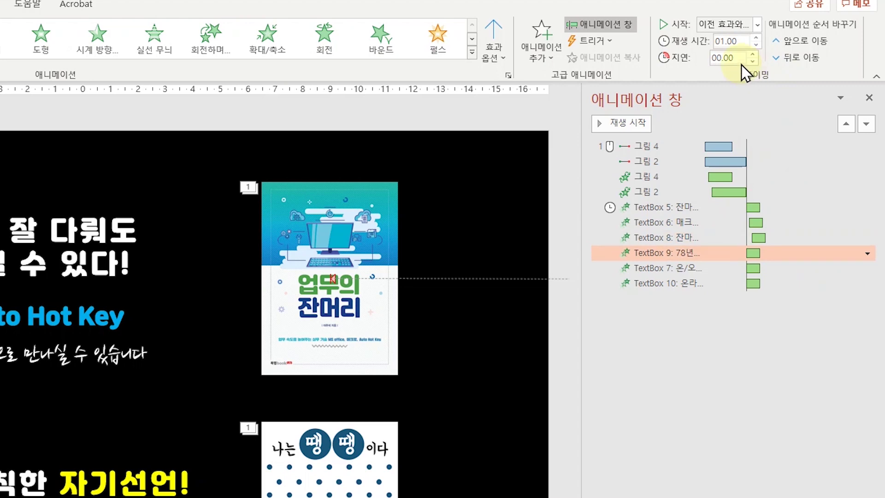
type("0.6")
key("Return")
key("Return")
type("1")
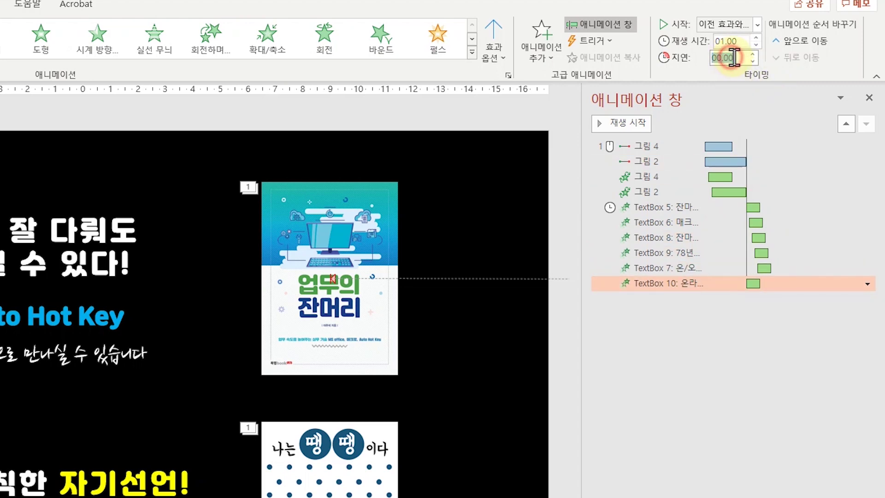
key("Return")
left_click(614, 123)
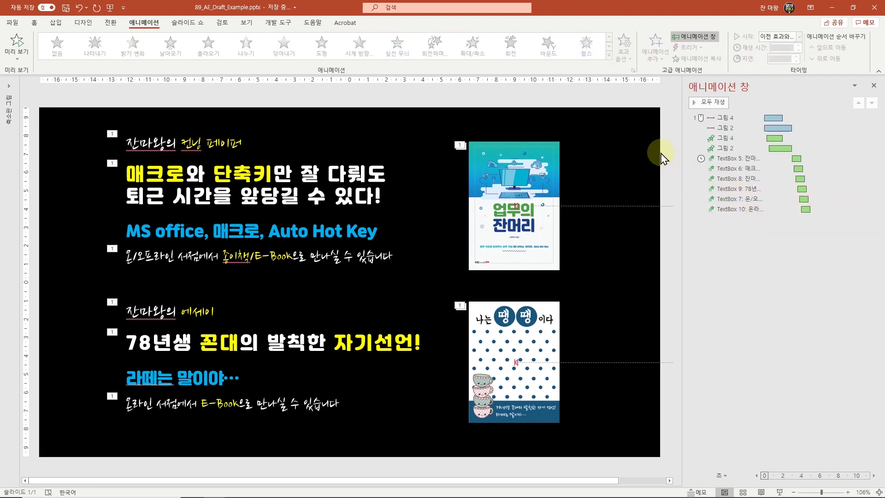
left_click(713, 102)
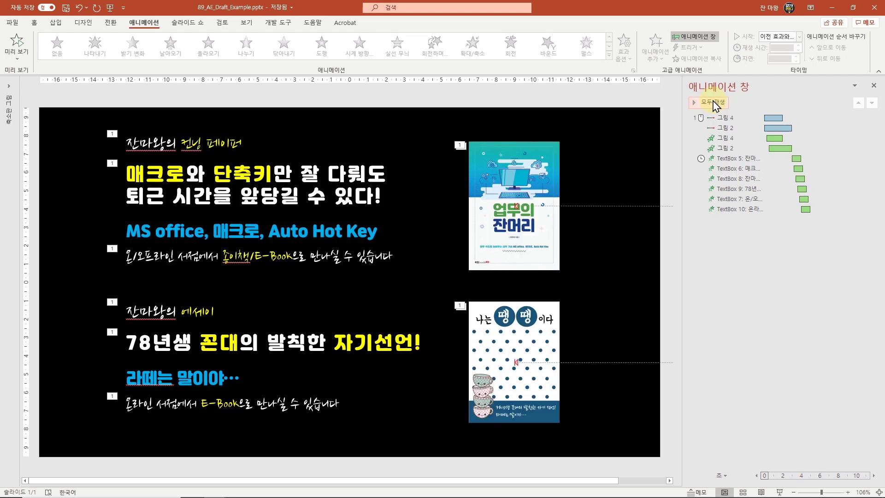
Add the 펄스 emphasis effect to both book cover pictures together.
left_click(525, 241)
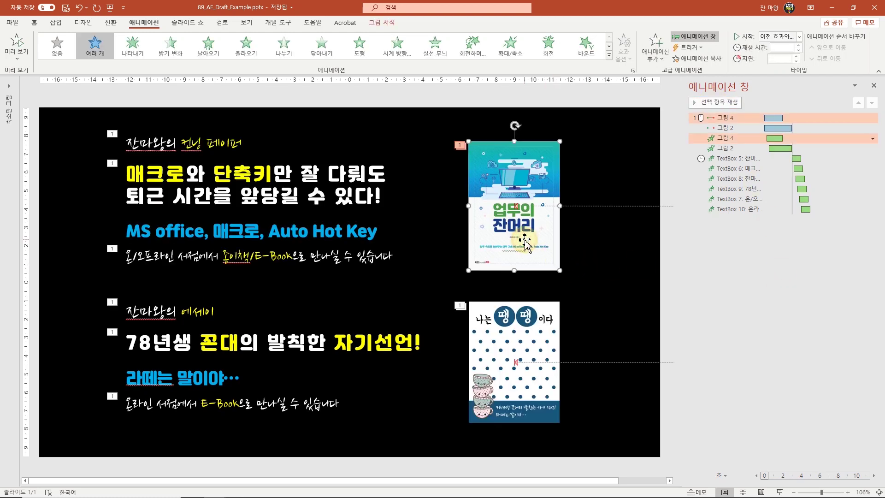
left_click(512, 318, "shift")
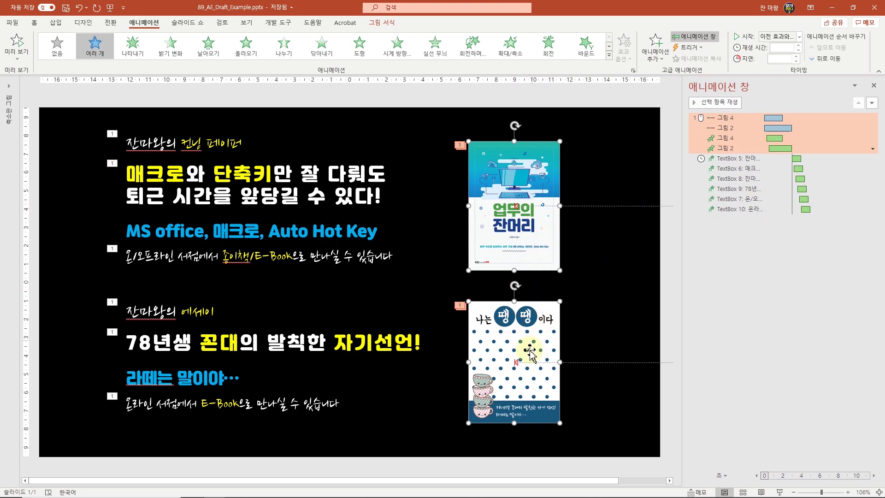
left_click(655, 51)
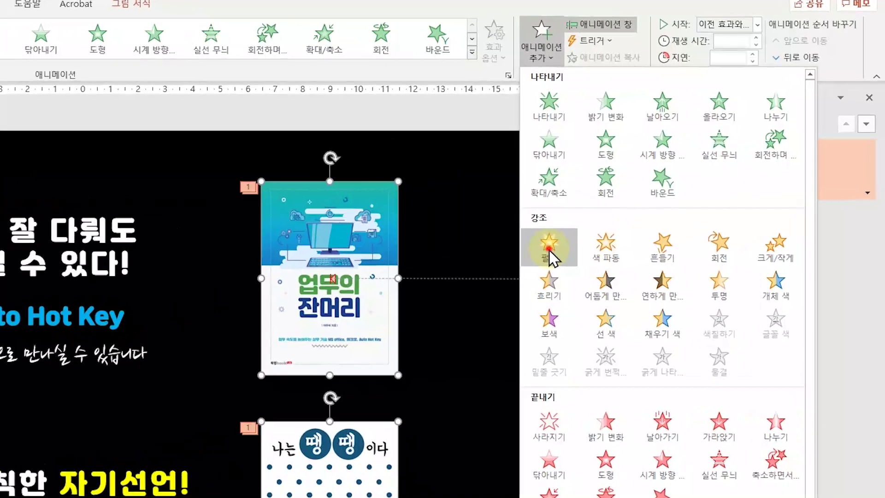
left_click(660, 184)
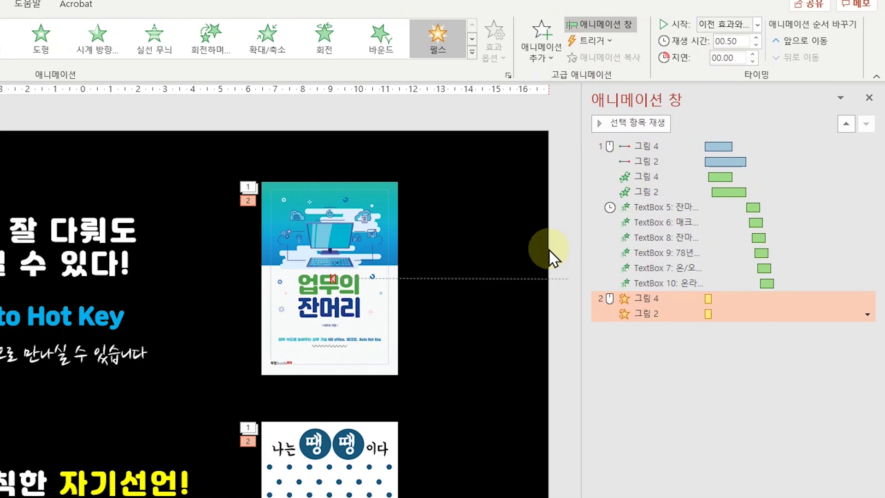
Add the 흔들기 emphasis effect to both book cover pictures as an additional animation.
left_click(542, 50)
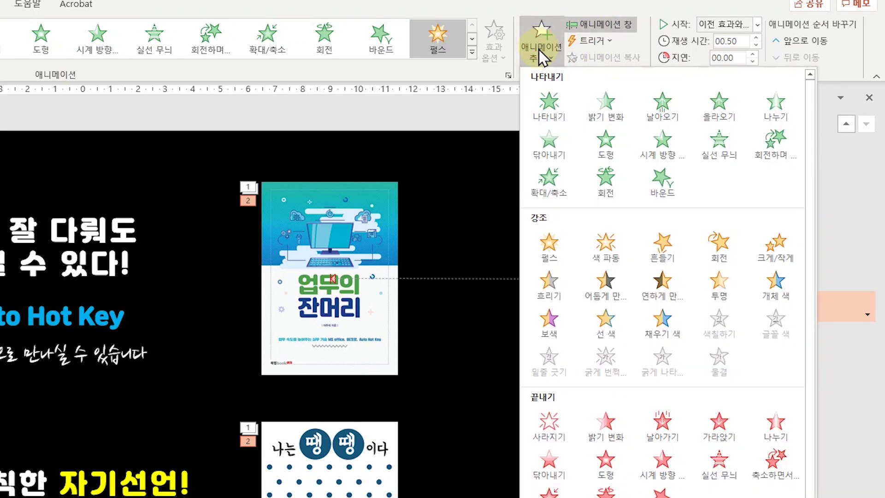
left_click(668, 247)
left_click(660, 343)
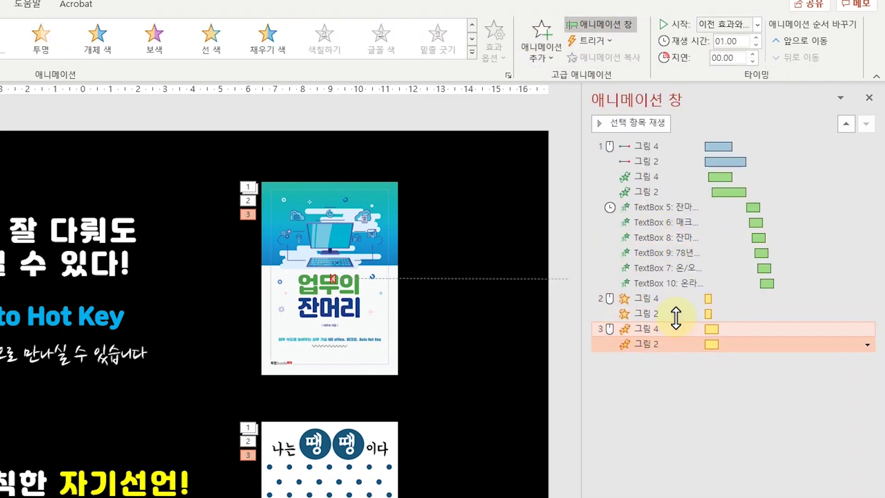
left_click(563, 358)
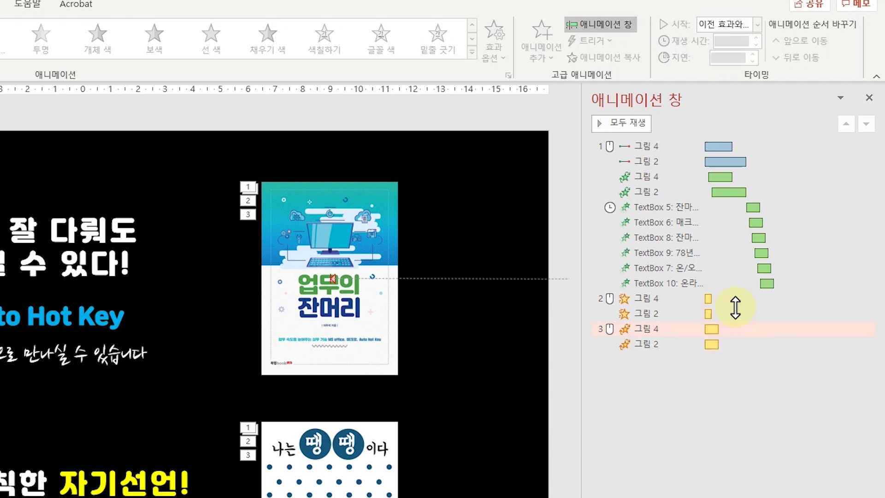
Set the 그림 4 흔들기 effect to start with the previous effect, last 0.5 seconds and repeat 2 times.
left_click(706, 330)
right_click(710, 331)
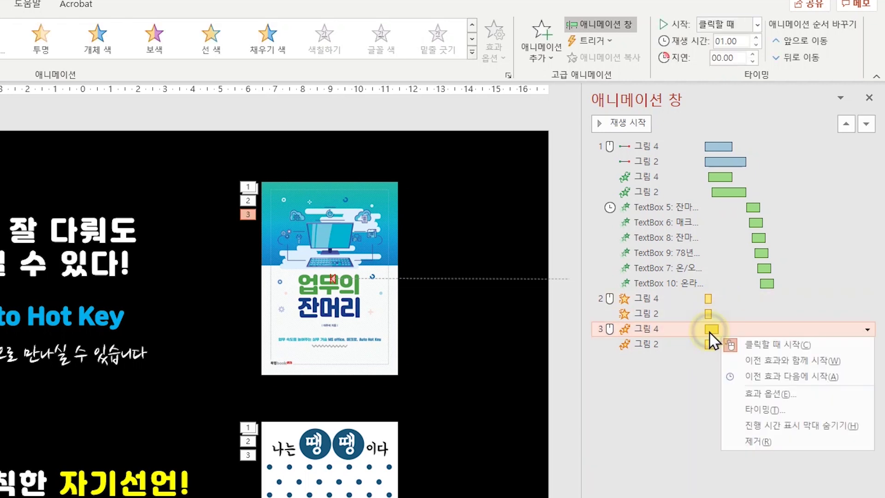
left_click(784, 409)
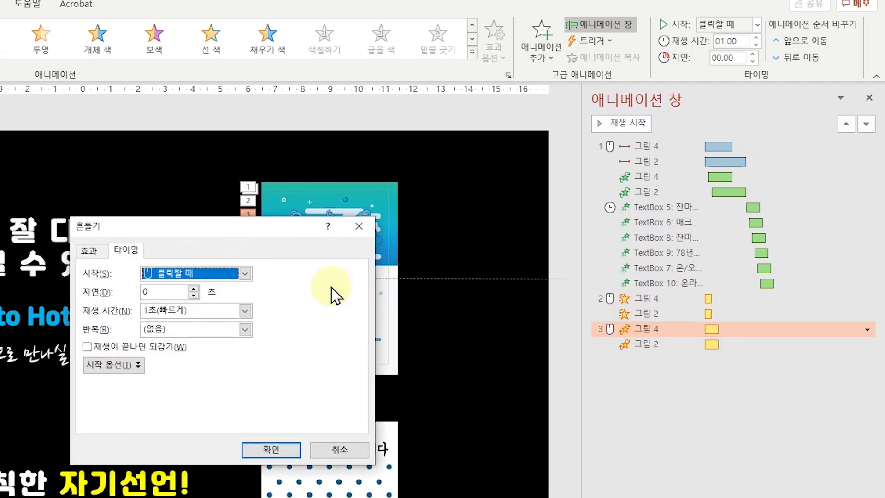
left_click(245, 273)
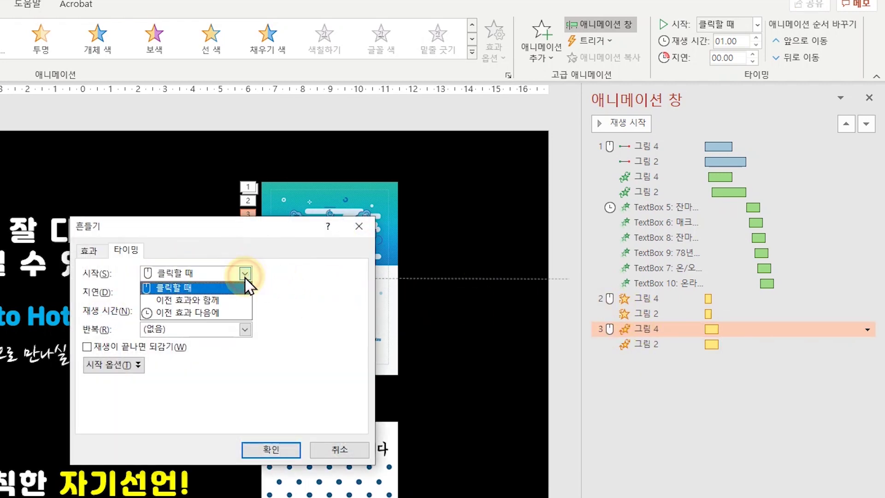
left_click(224, 301)
left_click(245, 311)
left_click(223, 386)
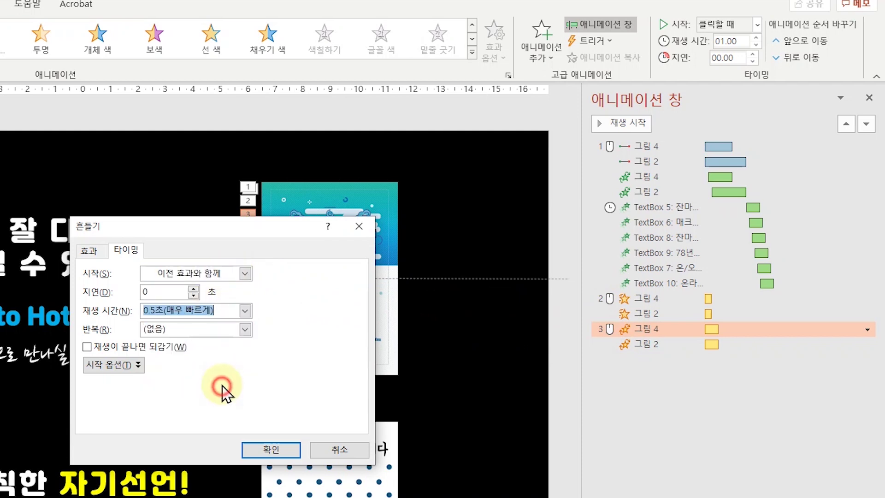
left_click(239, 329)
left_click(198, 361)
left_click(273, 450)
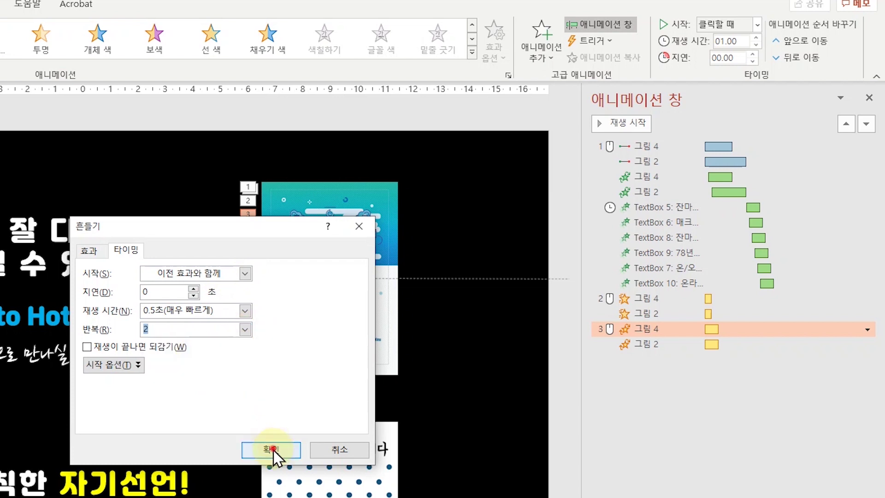
Set the 그림 2 흔들기 effect to last 0.5 seconds and repeat 2 times.
right_click(716, 346)
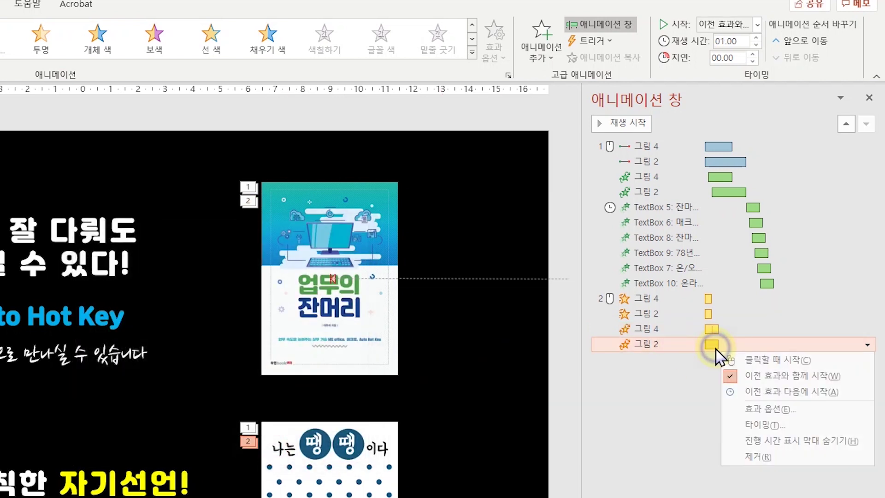
left_click(721, 421)
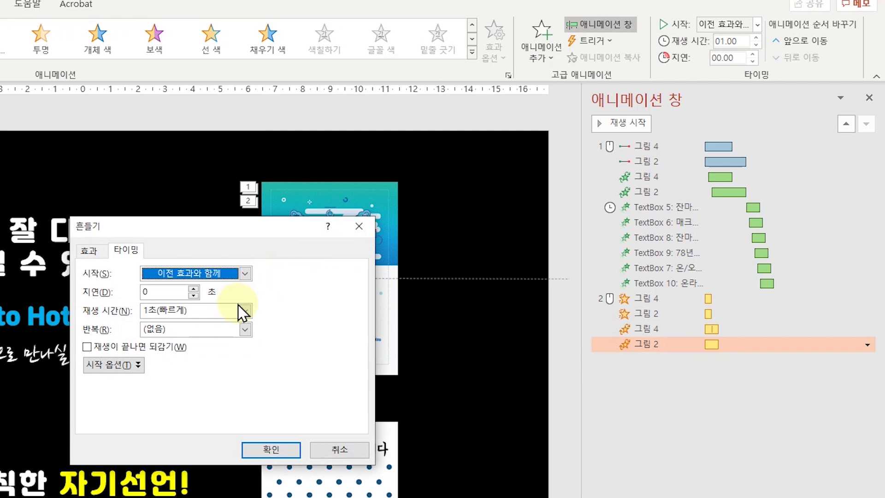
left_click(239, 313)
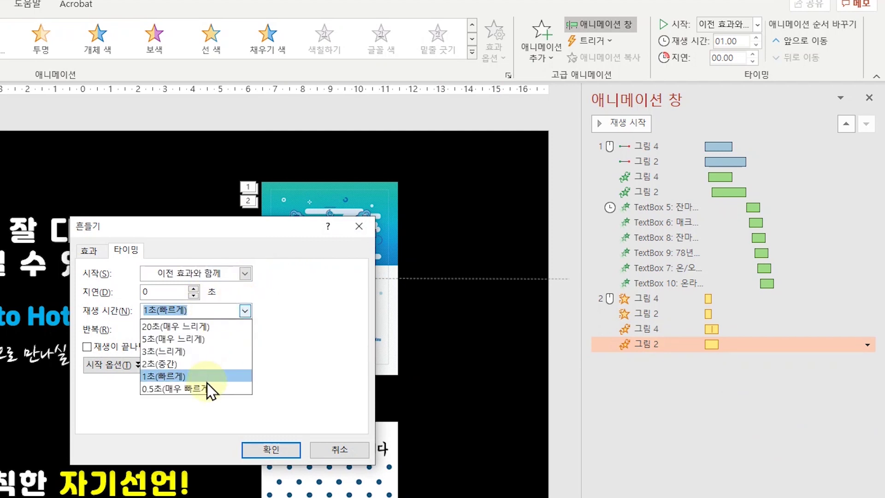
left_click(203, 386)
left_click(245, 329)
left_click(226, 356)
left_click(281, 448)
Set the 그림 4 펄스 effect to repeat 2 times.
left_click(709, 299)
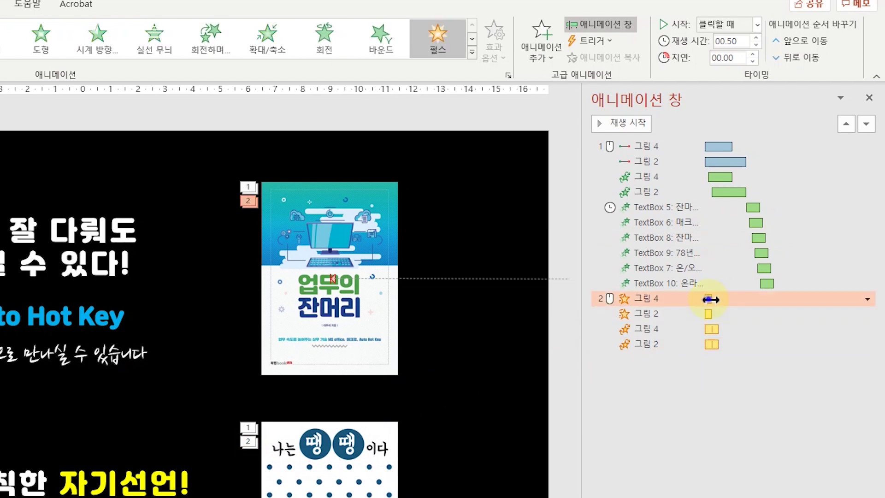
right_click(710, 301)
left_click(765, 381)
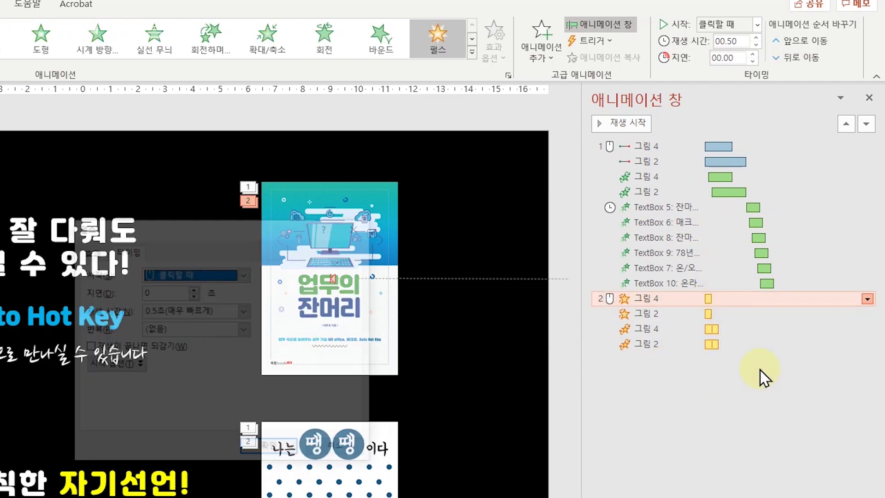
left_click(244, 329)
left_click(218, 364)
left_click(289, 450)
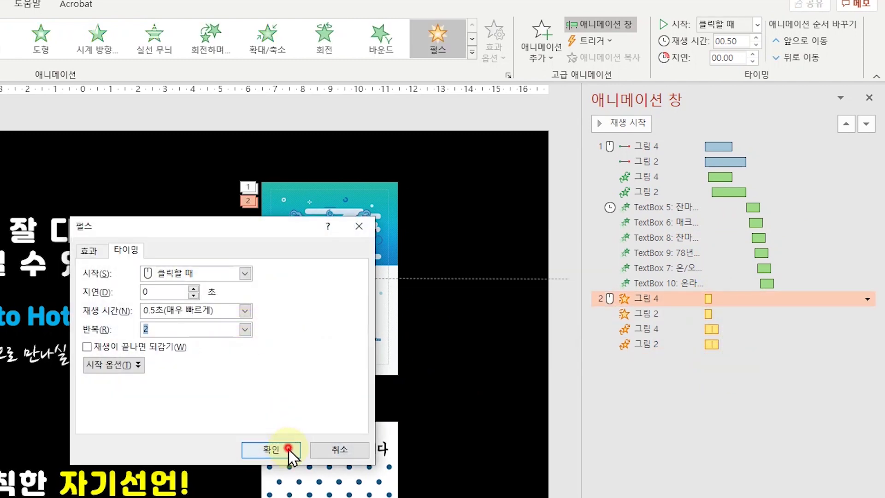
Set the 그림 2 펄스 effect to repeat 2 times.
left_click(710, 318)
right_click(710, 319)
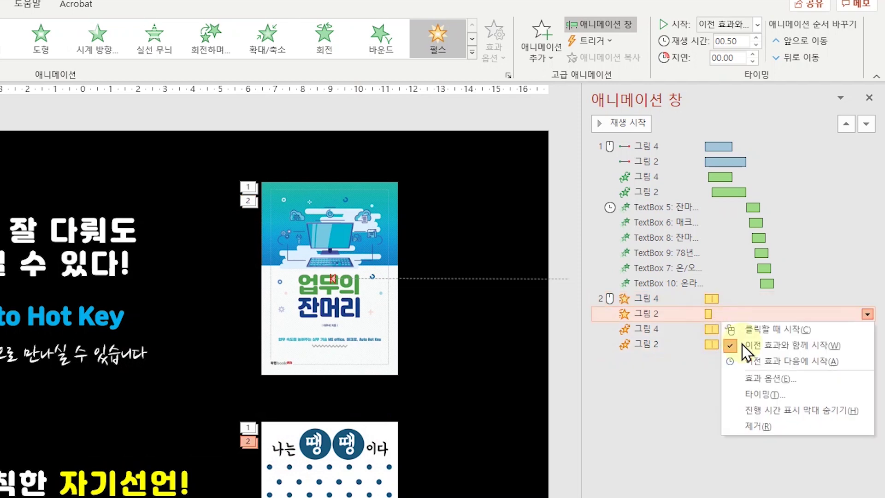
left_click(778, 394)
left_click(245, 329)
left_click(168, 361)
left_click(271, 450)
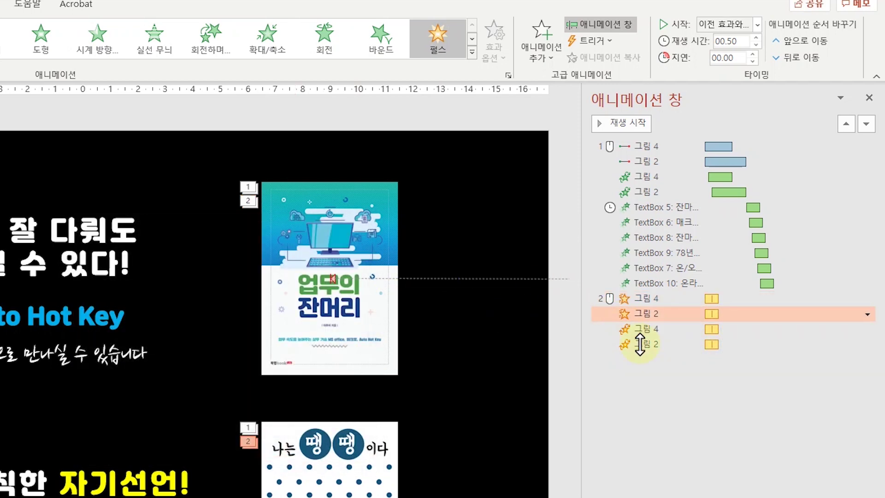
Make the 그림 4 펄스 effect start automatically after the previous effect.
left_click(611, 299)
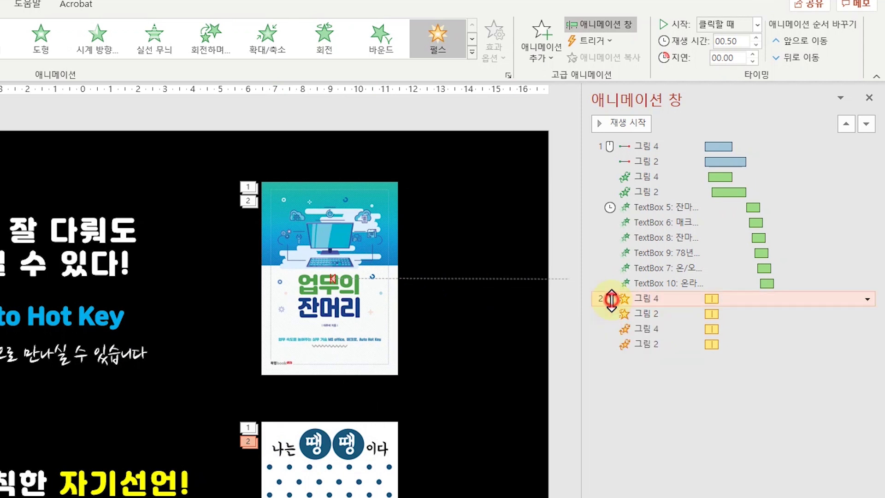
right_click(640, 302)
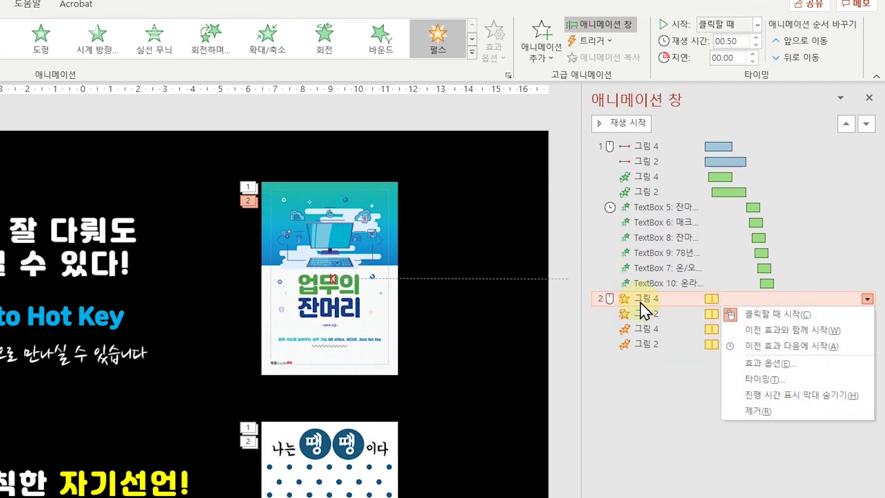
left_click(809, 346)
Delay both 그림 2 emphasis effects equally so they follow those of 그림 4, and play all effects.
left_click(665, 313)
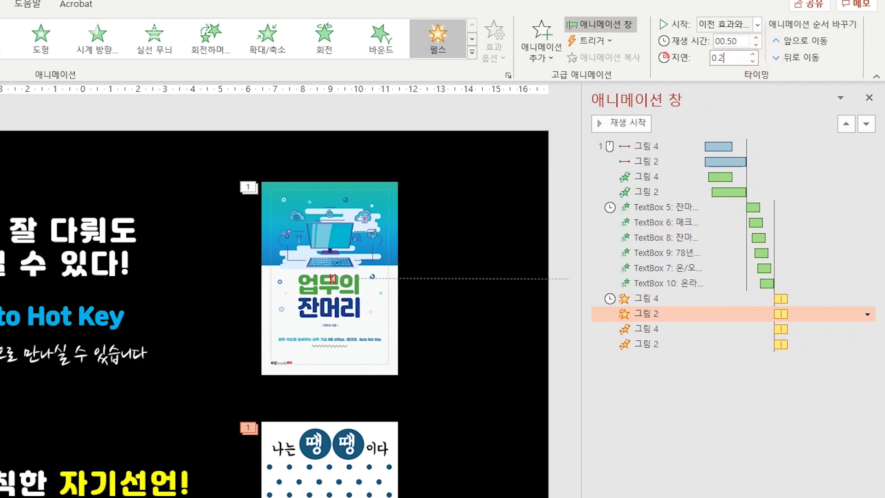
left_click(739, 59)
left_click(651, 344)
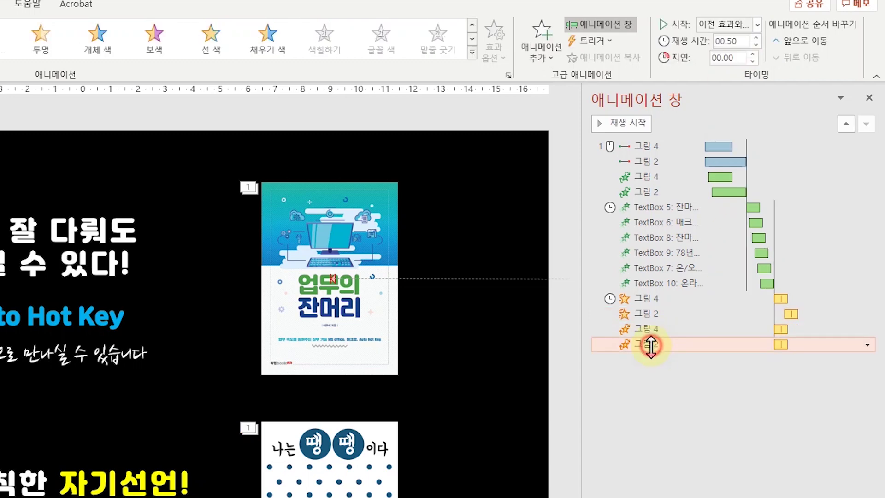
left_click(604, 315)
left_click(609, 122)
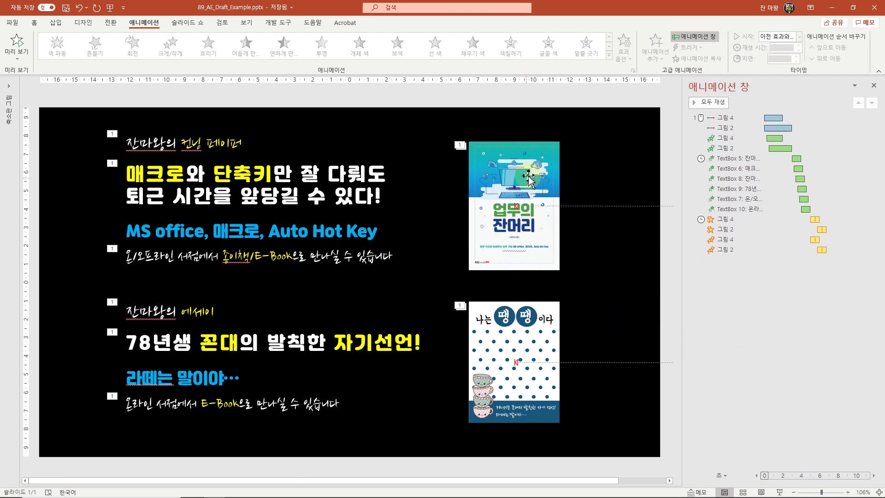
Add the 가라앉기 exit effect to all objects on the slide as an additional animation and preview it.
key("ctrl+a")
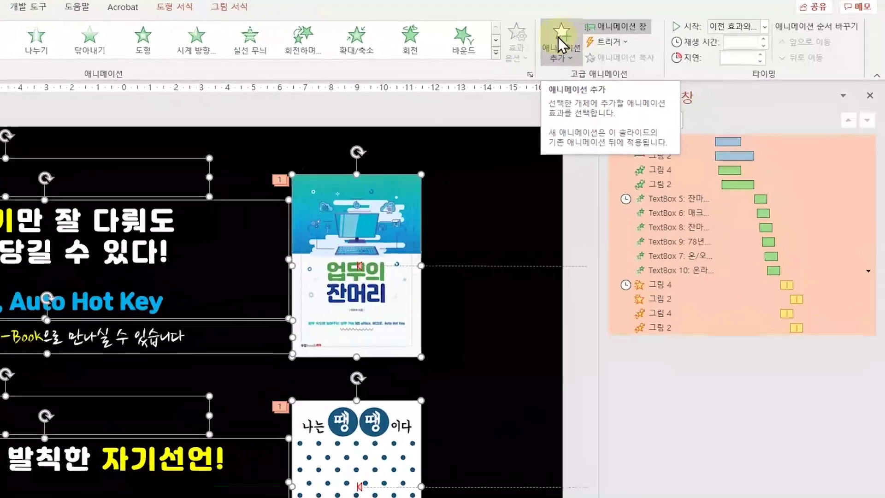
left_click(654, 46)
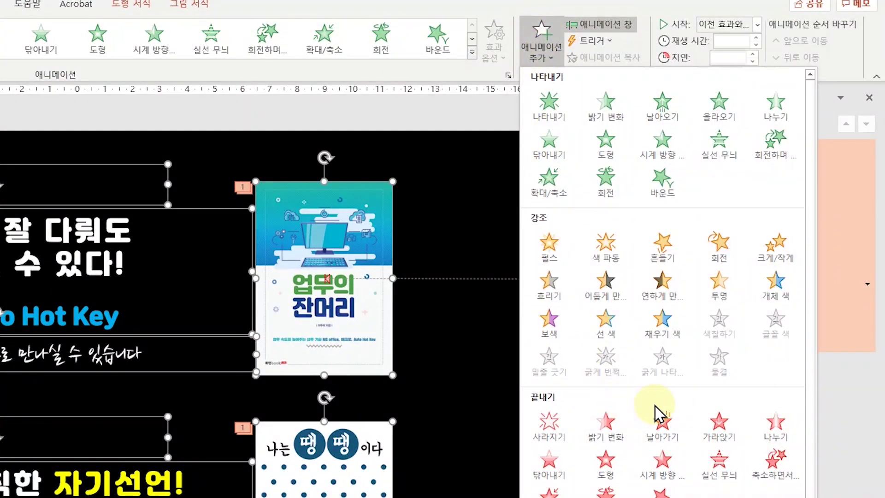
left_click(726, 433)
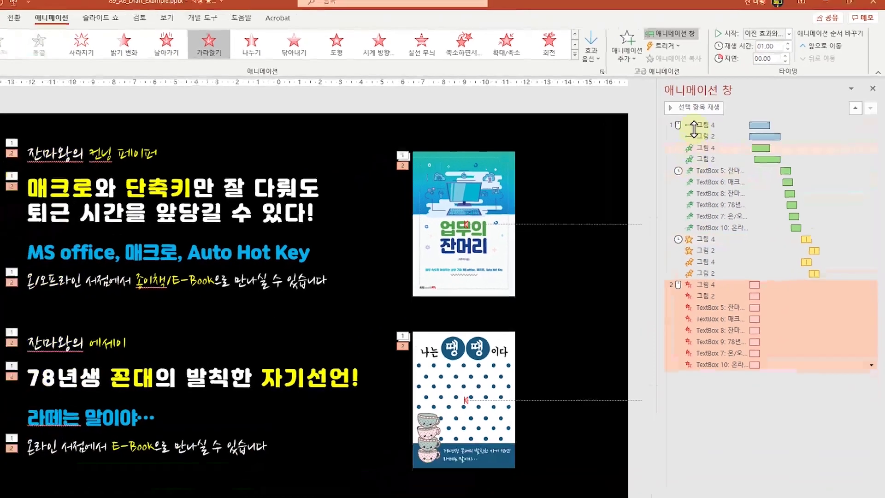
left_click(632, 123)
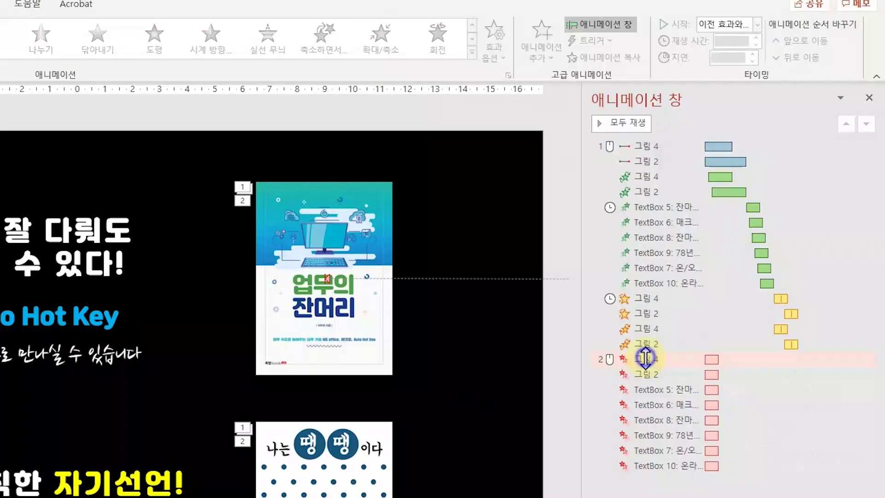
Make the 그림 4 exit effect start after the previous effect, with a delay before it.
right_click(721, 265)
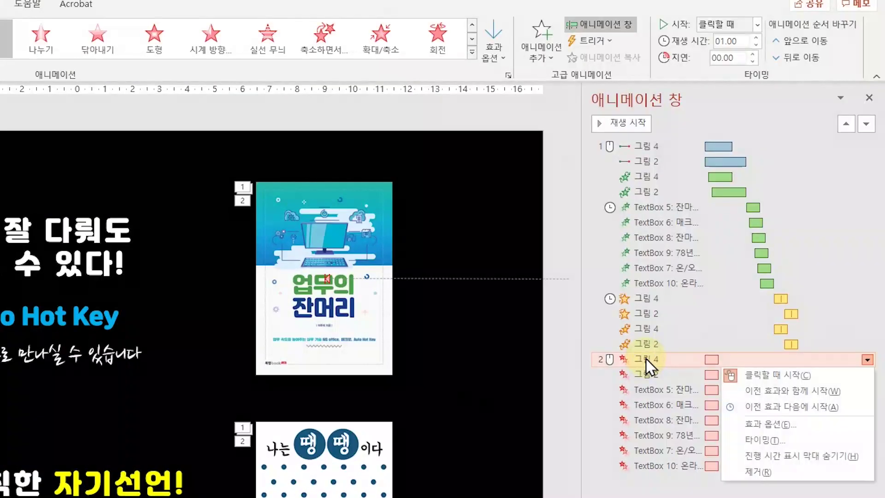
left_click(833, 407)
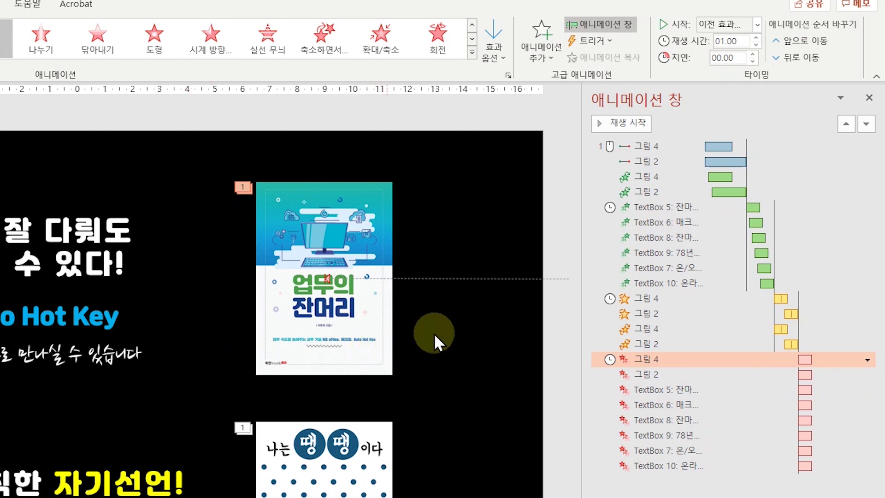
left_click(741, 59)
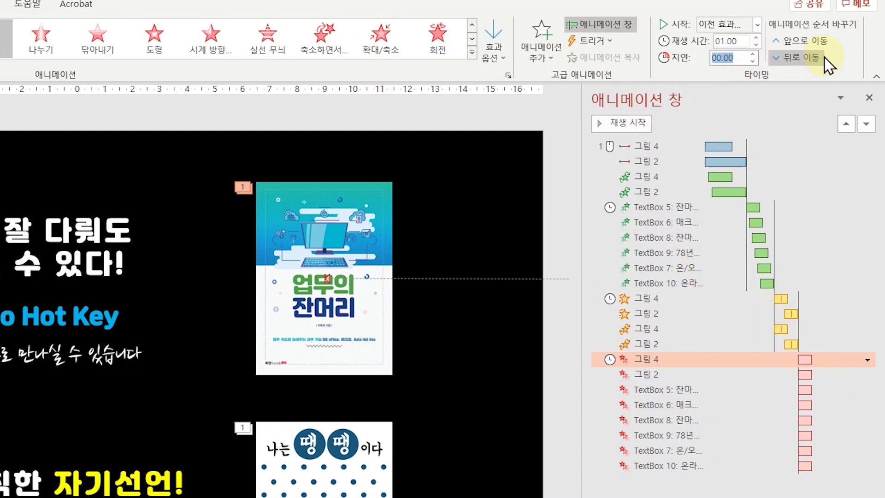
Stagger the exit effect delays of 그림 2 and TextBoxes 5, 6, 8 and 9 in even increasing steps.
left_click(735, 373)
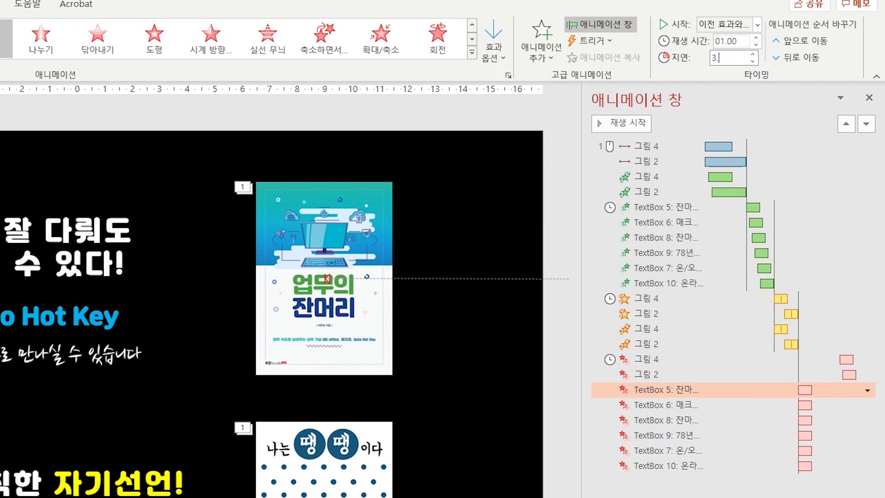
left_click(665, 405)
key("BackSpace")
left_click(666, 420)
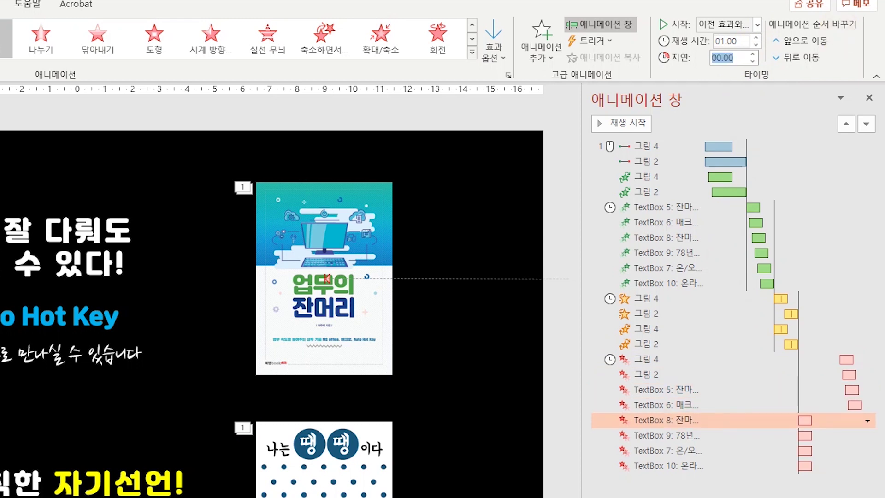
left_click(666, 435)
Set the exit effect delay to 4.2 seconds for TextBox 7 and 4.4 seconds for TextBox 10, and play all effects.
left_click(666, 450)
double_click(734, 57)
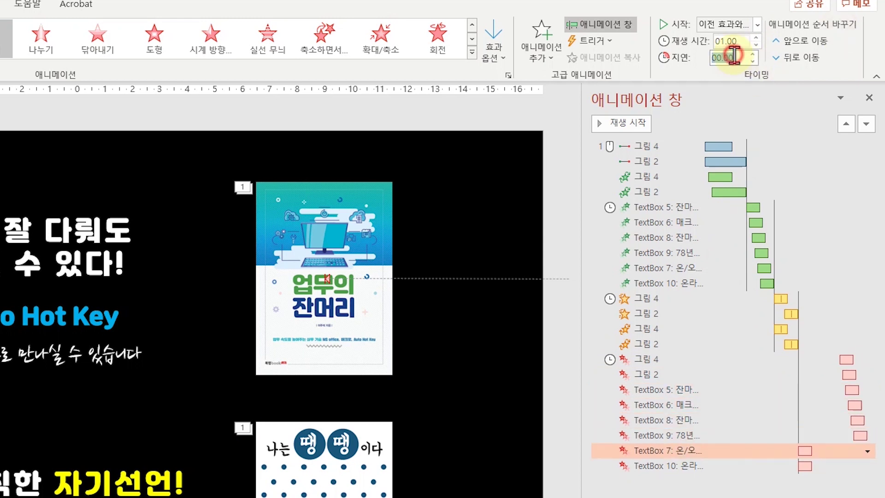
type("4.2")
key("Return")
type("4")
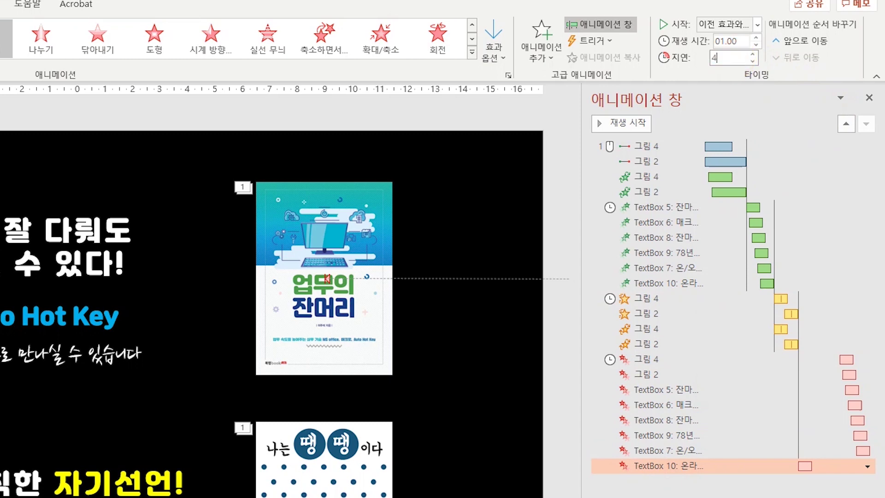
type(".4")
key("Return")
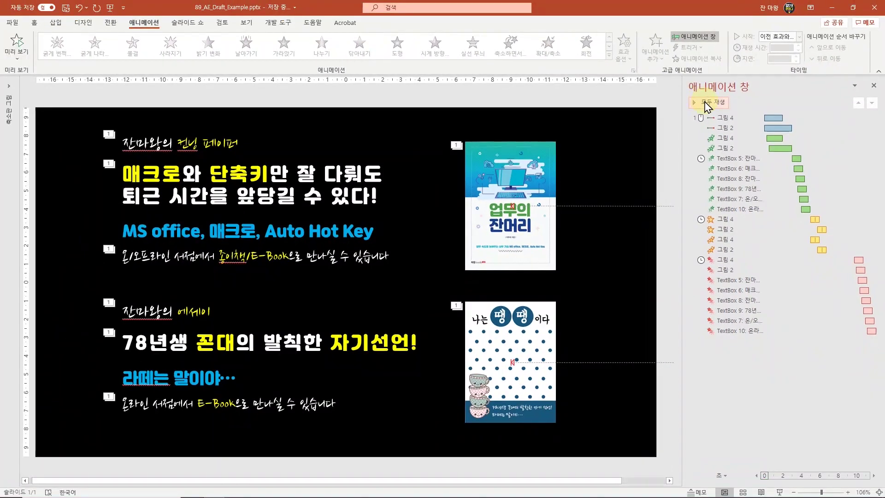
left_click(704, 102)
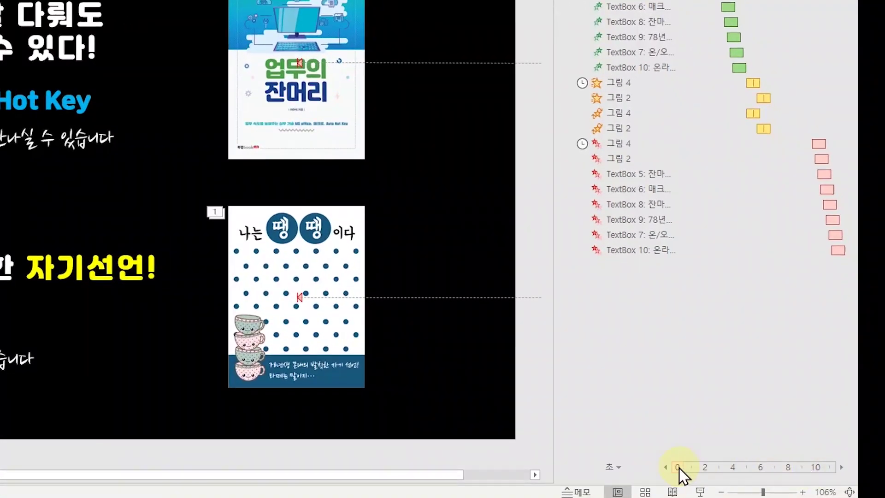
Check the end of the animation timeline and set the slide to advance automatically after 15 seconds.
left_click_drag(679, 468, 763, 473)
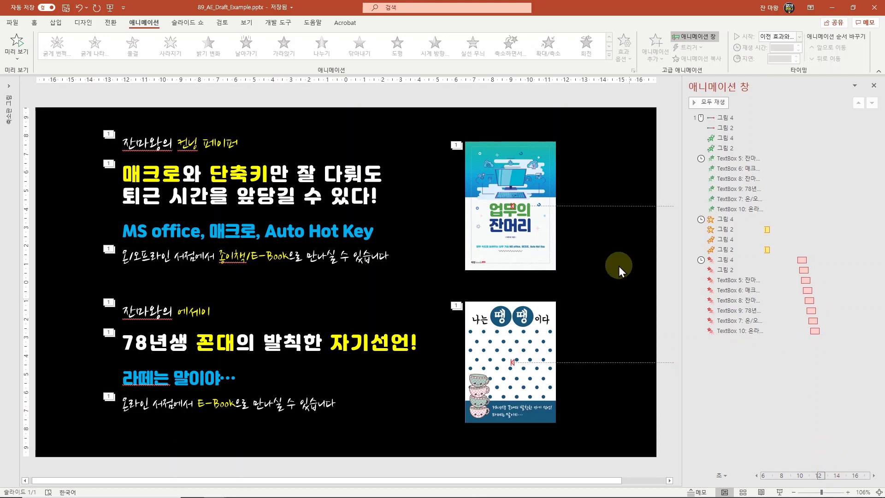
left_click(112, 23)
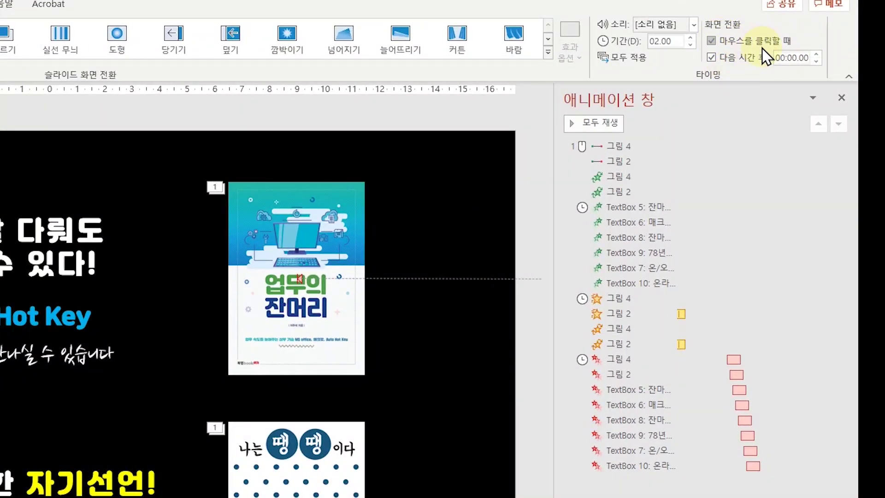
double_click(797, 58)
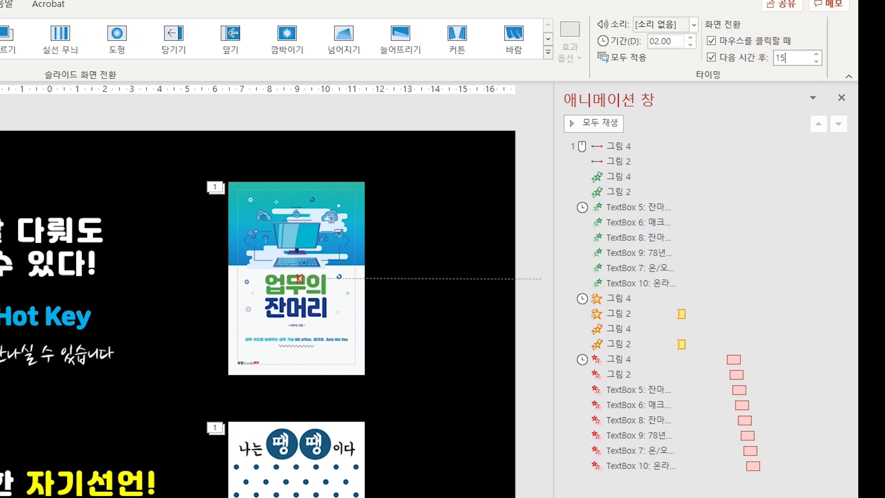
type("15")
left_click(529, 121)
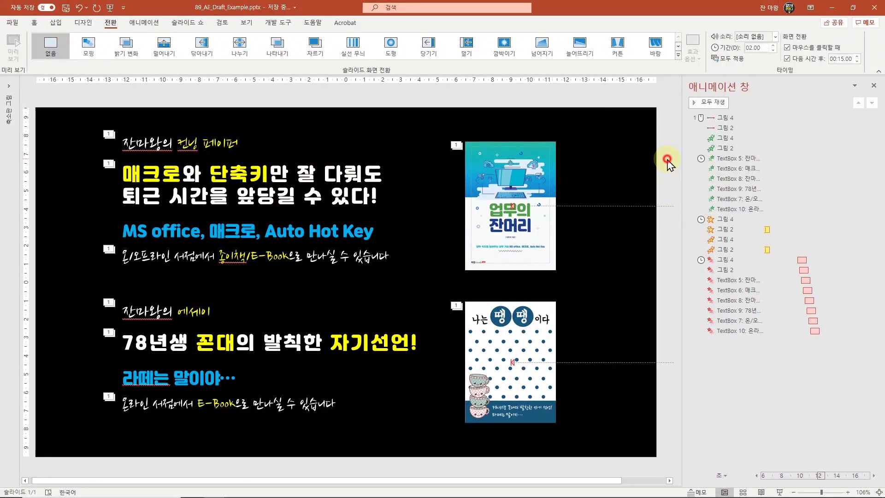
Save a copy of the presentation as an MPEG-4 video named 89_AE_Draft_Example_MP4 in Youtube Documents.
left_click(12, 22)
left_click(38, 128)
left_click(534, 78)
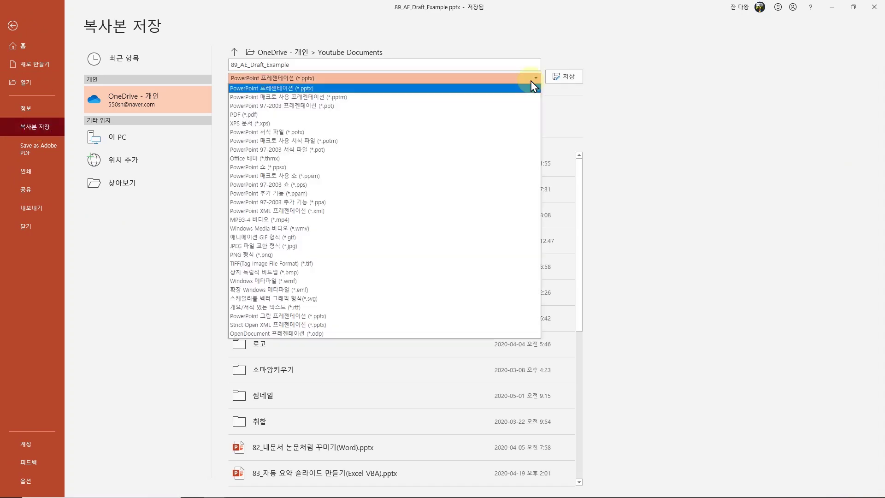
left_click(250, 220)
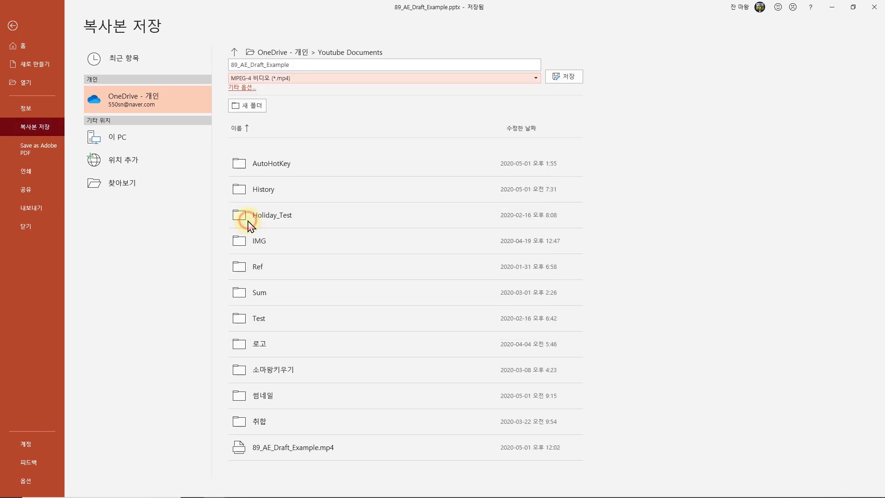
double_click(302, 64)
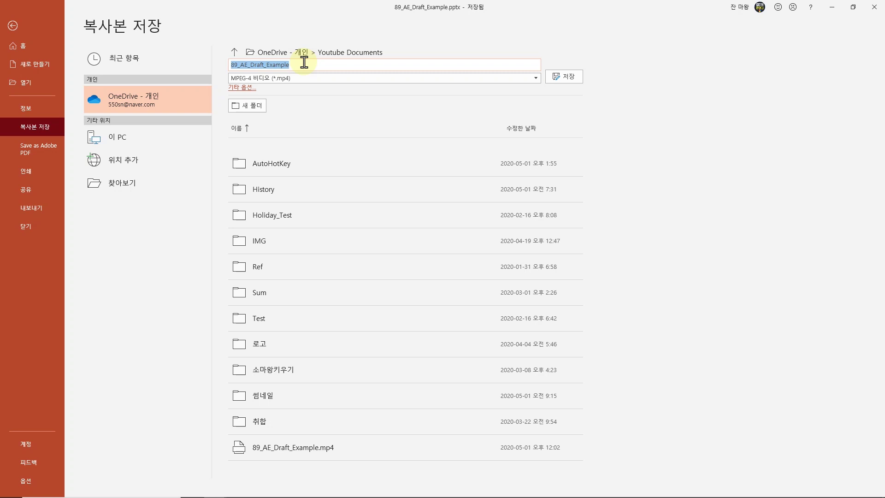
left_click(304, 64)
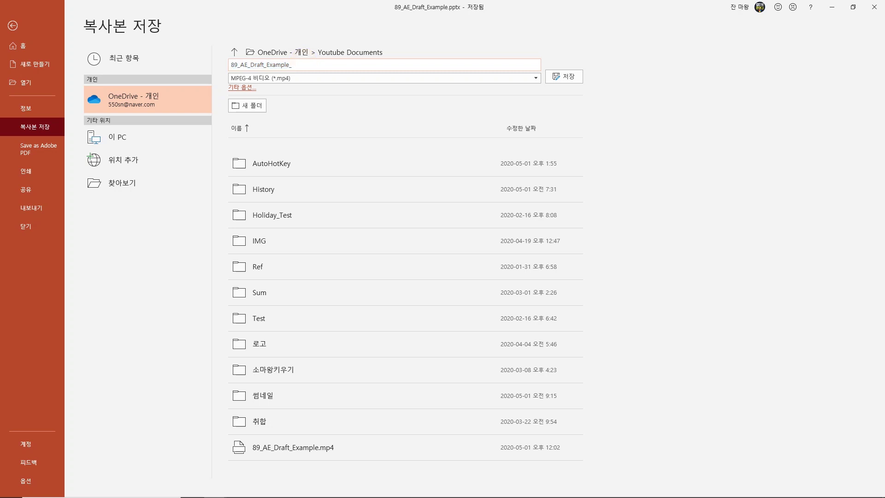
key("Return")
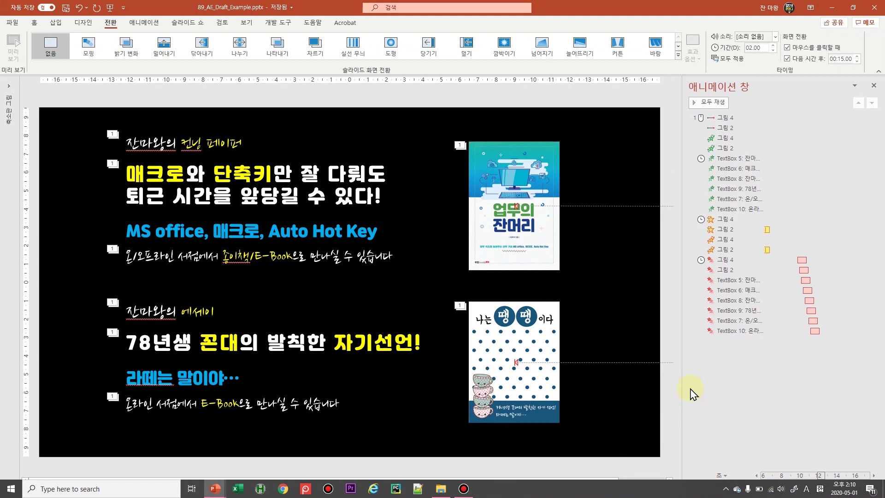
Switch to File Explorer, play the exported 89_AE_Draft_Example_MP4.mp4 to check the animations, and close the player.
left_click(441, 488)
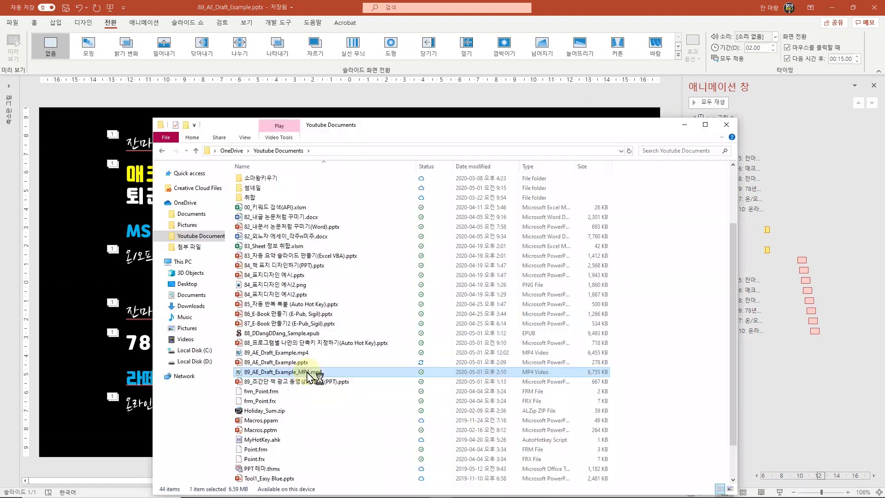
key("Return")
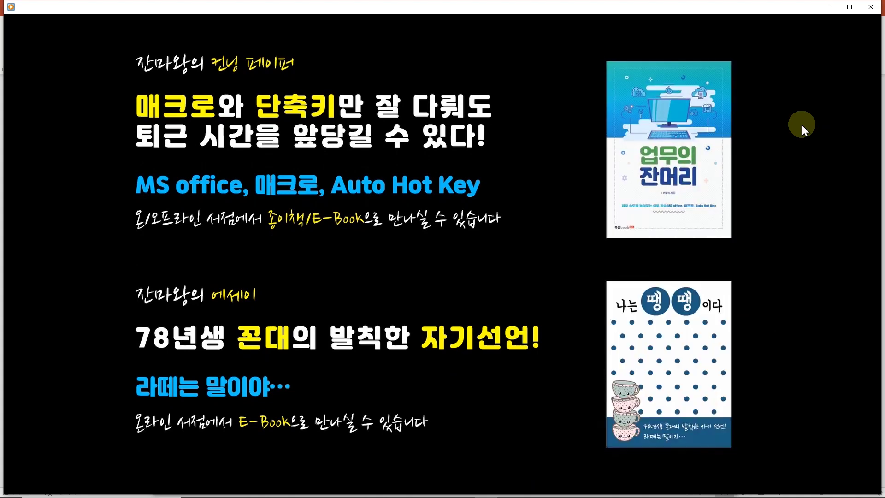
left_click(872, 8)
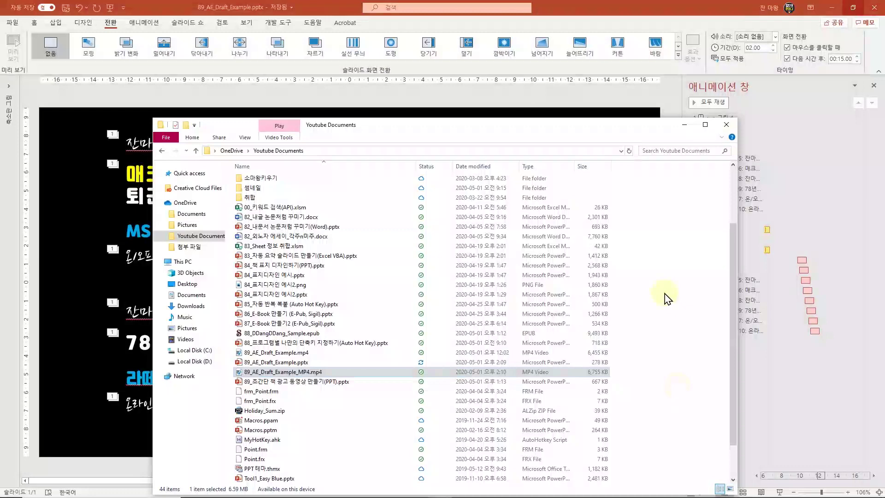
Return to PowerPoint and make the first 그림 4 motion path effect start with the previous effect.
left_click(798, 158)
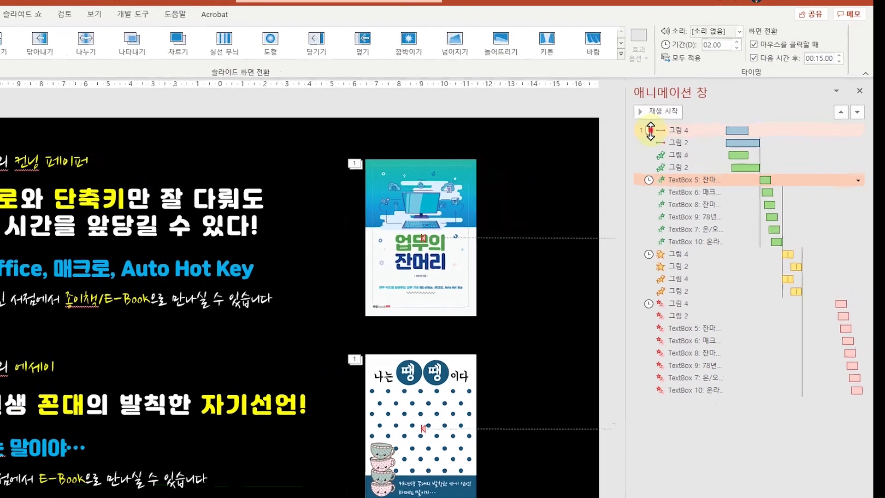
left_click(701, 119)
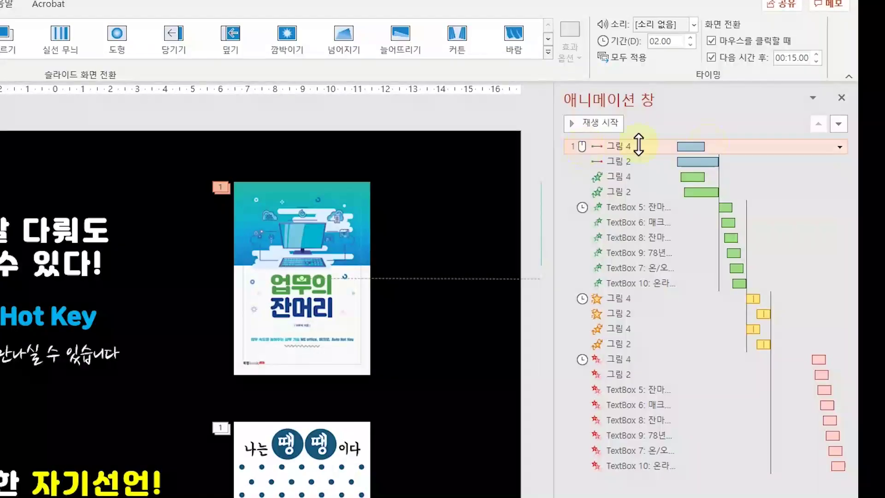
left_click(840, 146)
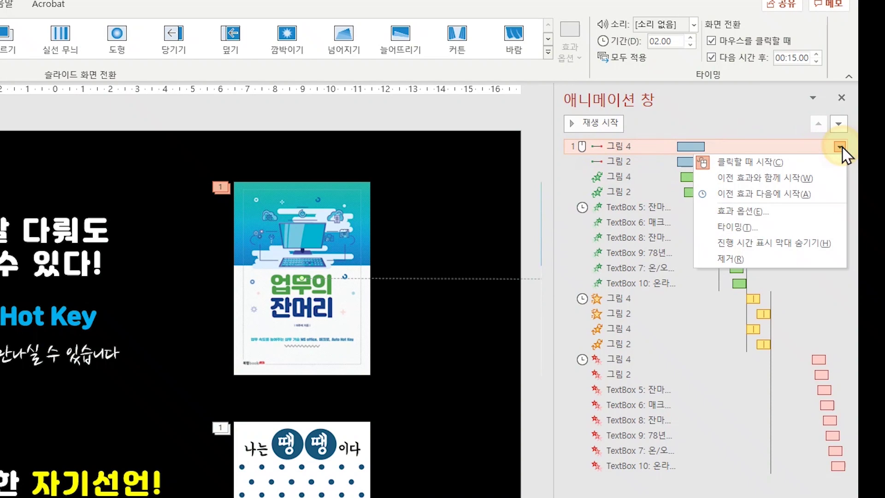
left_click(806, 179)
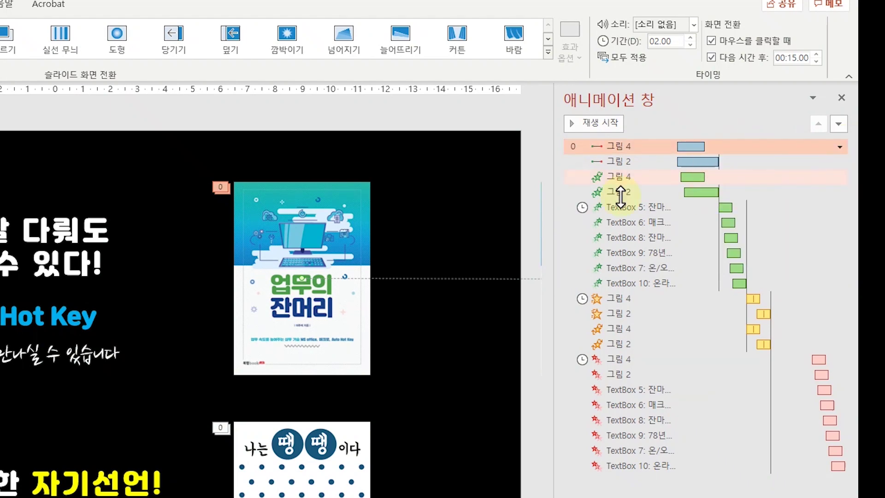
left_click(540, 161)
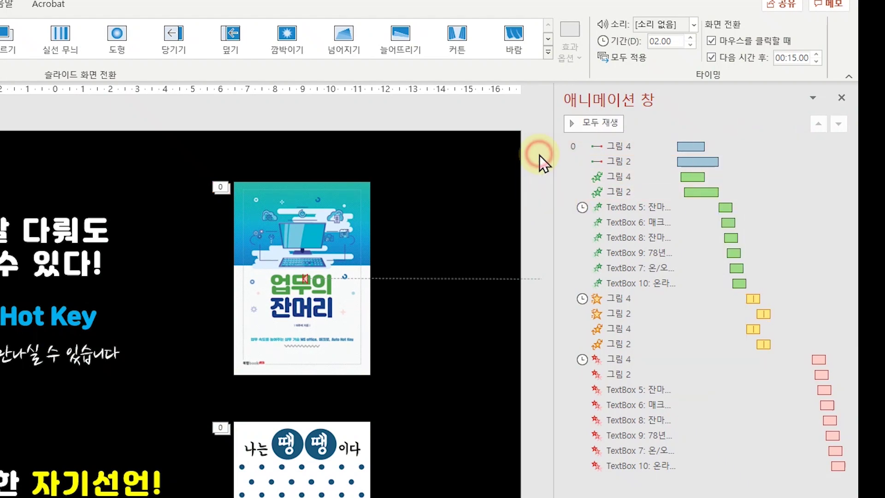
Preview all animations on the slide, run the slide show from the beginning, and exit it.
left_click(607, 125)
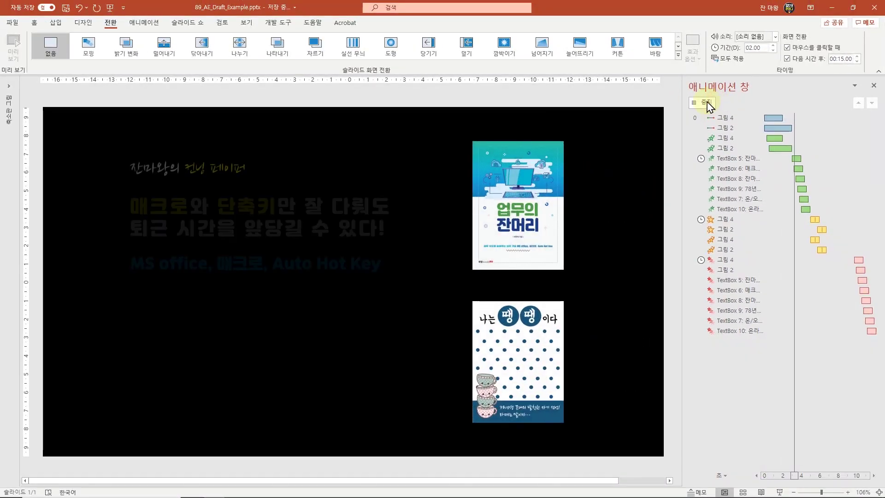
left_click(670, 94)
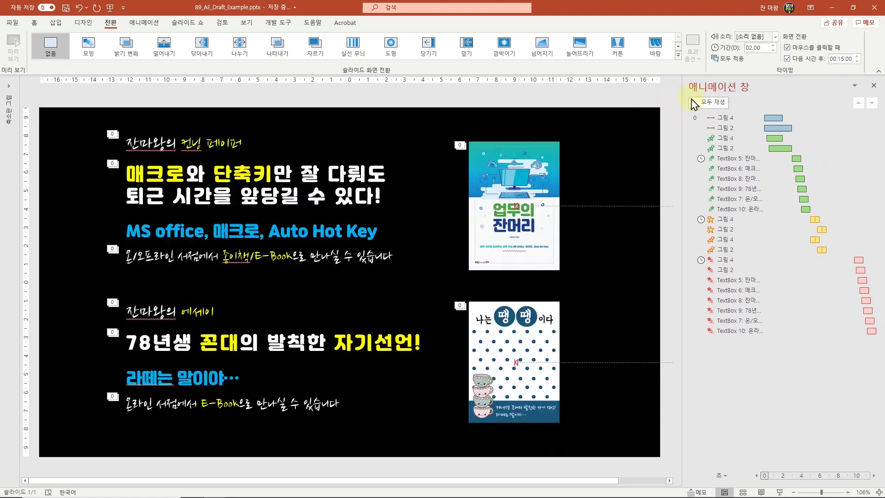
key("F5")
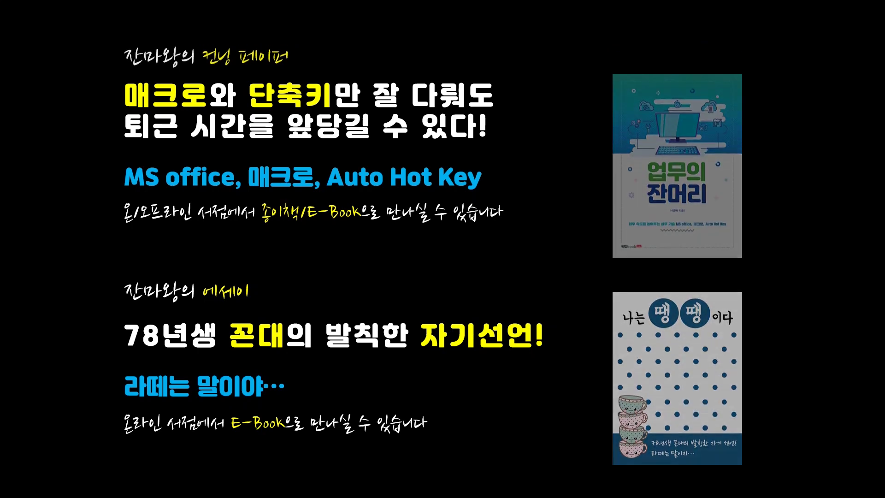
key("Escape")
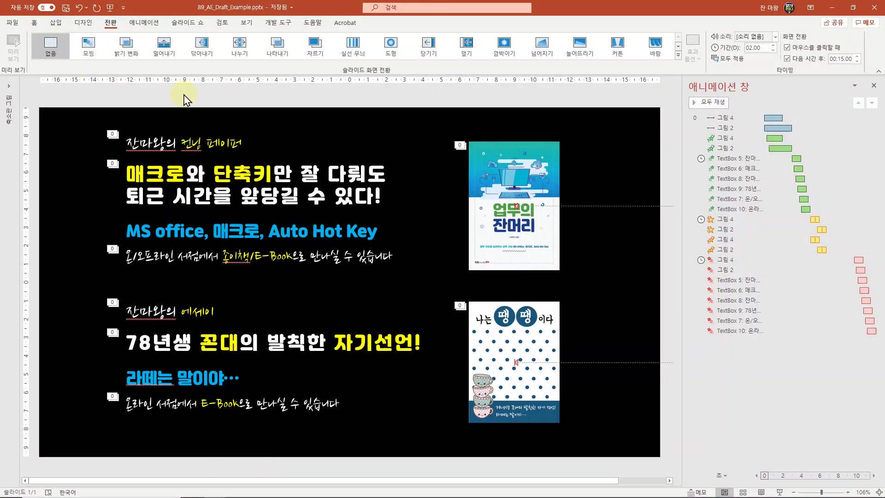
Export the presentation again as the MPEG-4 video 89_AE_Draft_Example_MP4, replacing the existing file.
left_click(11, 22)
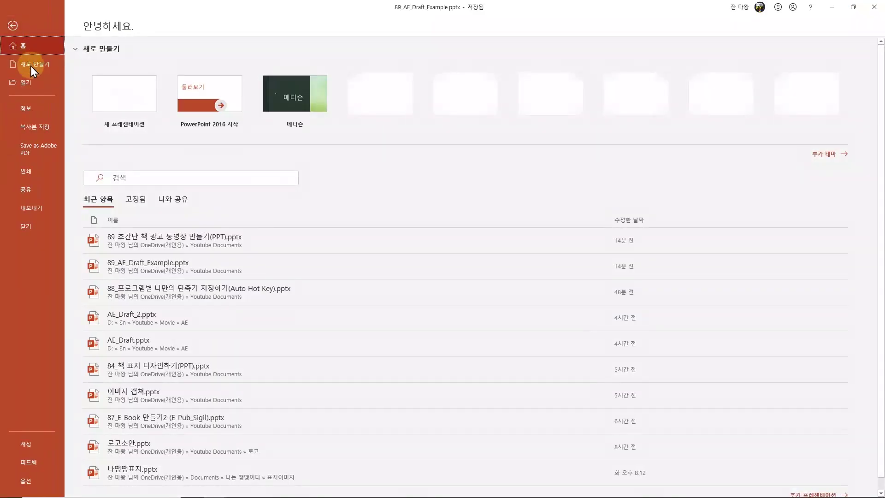
left_click(35, 126)
left_click(375, 78)
left_click(292, 222)
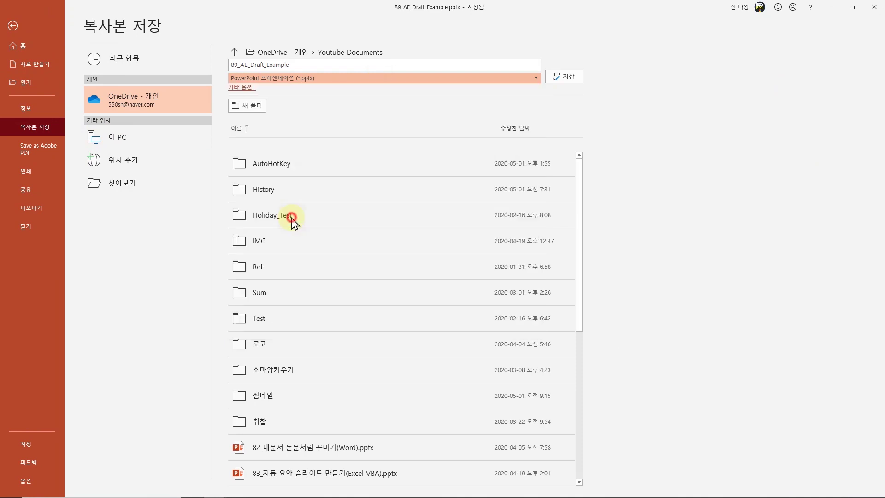
left_click(362, 64)
type("_MP4")
key("Return")
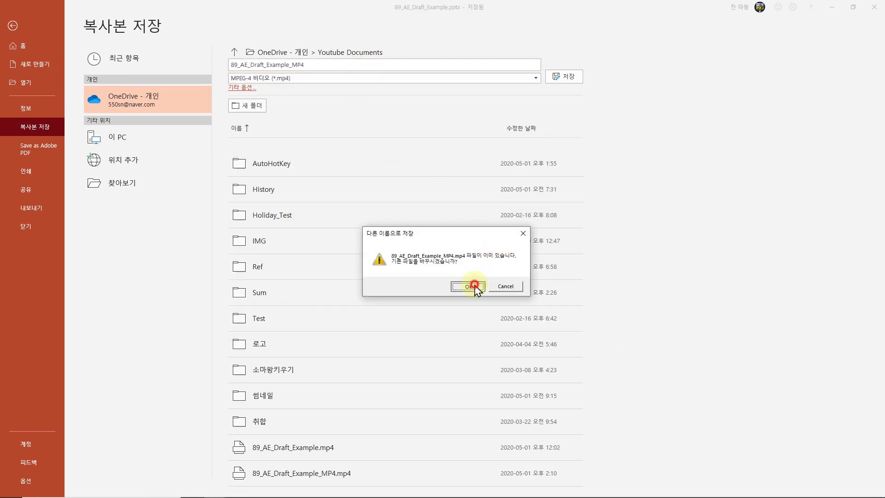
left_click(468, 286)
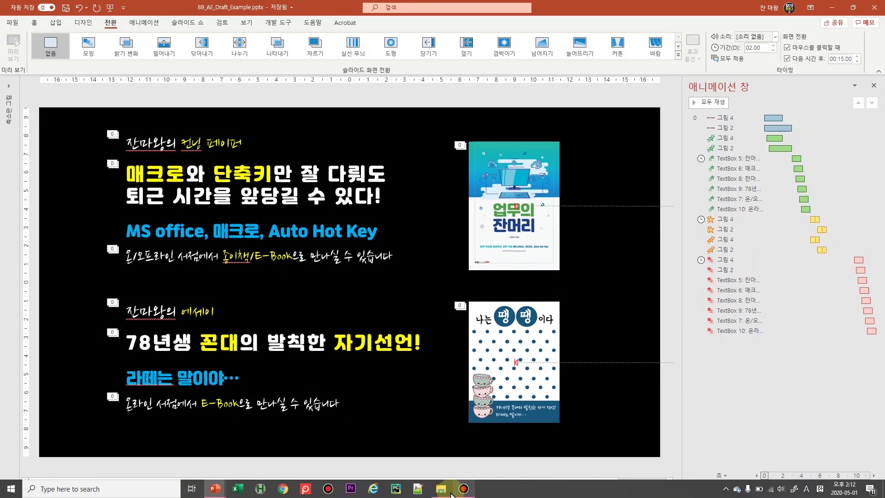
Switch to File Explorer and open the re-exported 89_AE_Draft_Example_MP4.mp4 for playback.
left_click(451, 492)
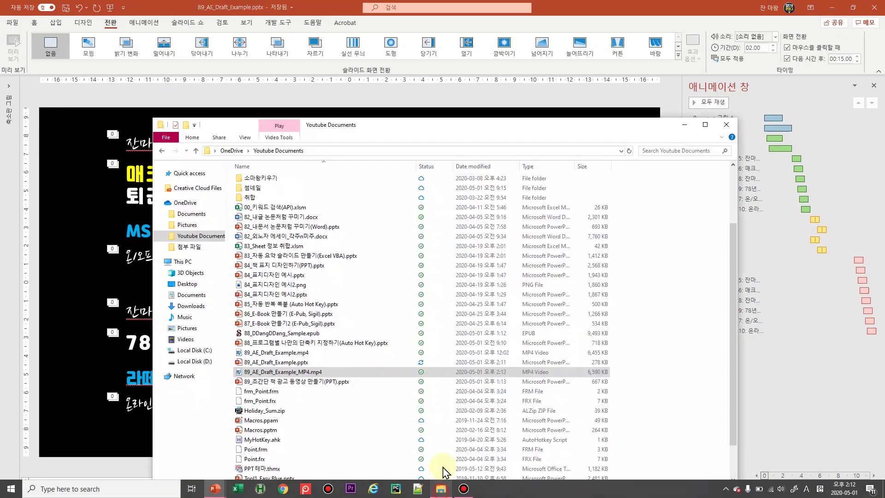
left_click(304, 373)
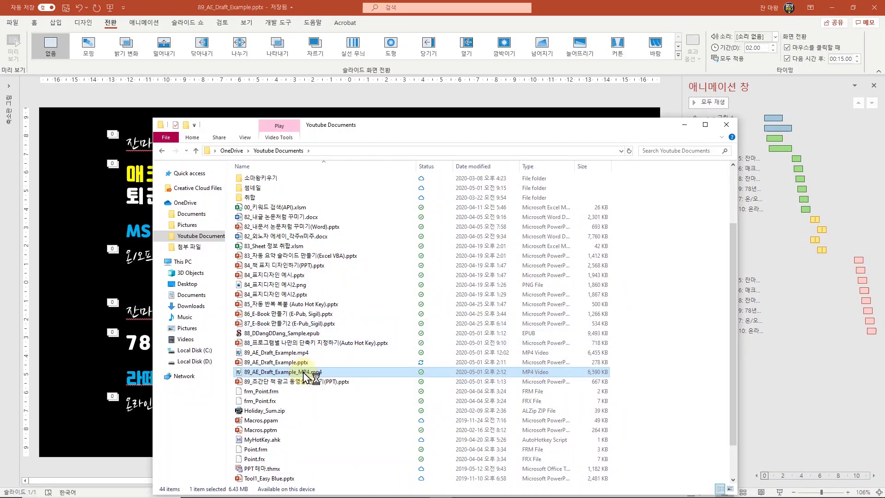